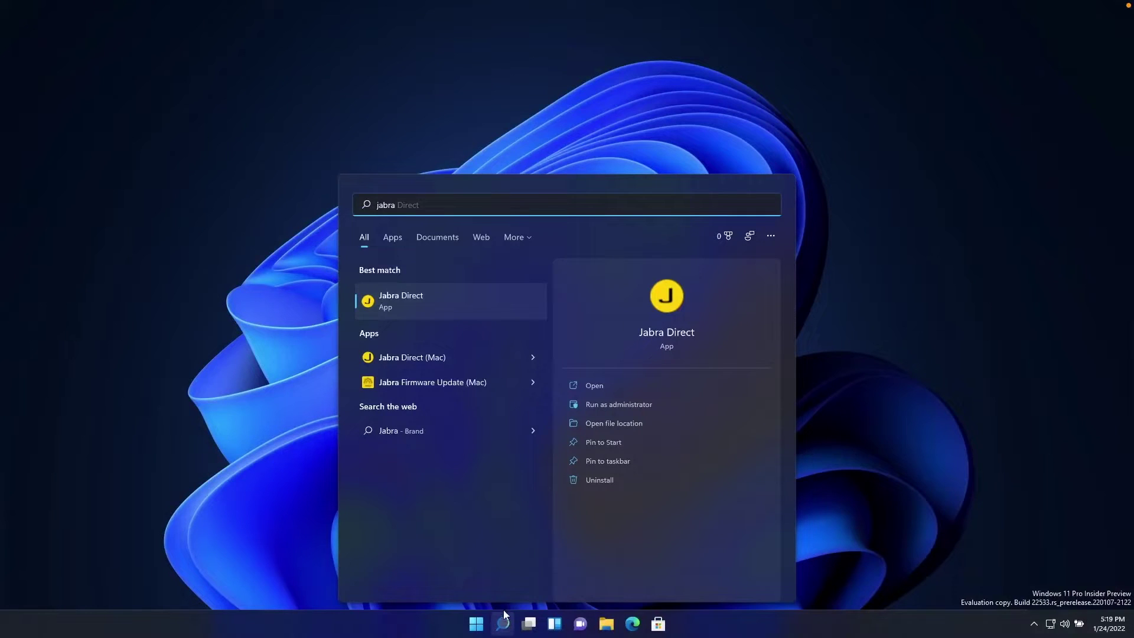
Launch Jabra Direct to its Device page listing the Evolve2 75 headset and Link 380 dongle.
click(505, 305)
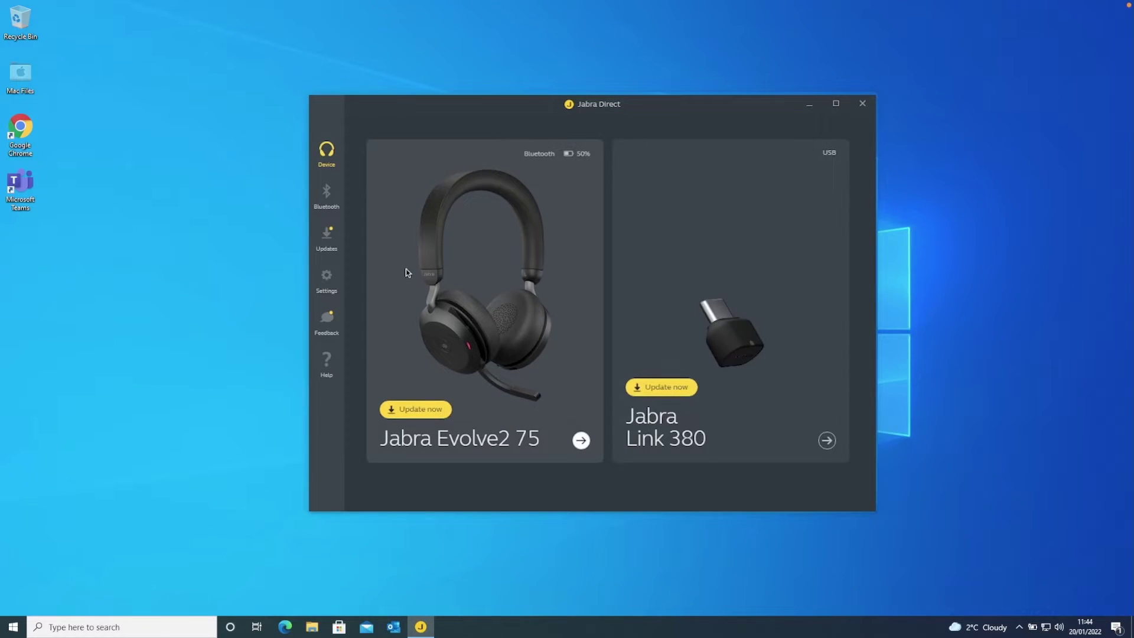
In the app's Settings, set Preferred Softphone to Microsoft Teams.
click(328, 281)
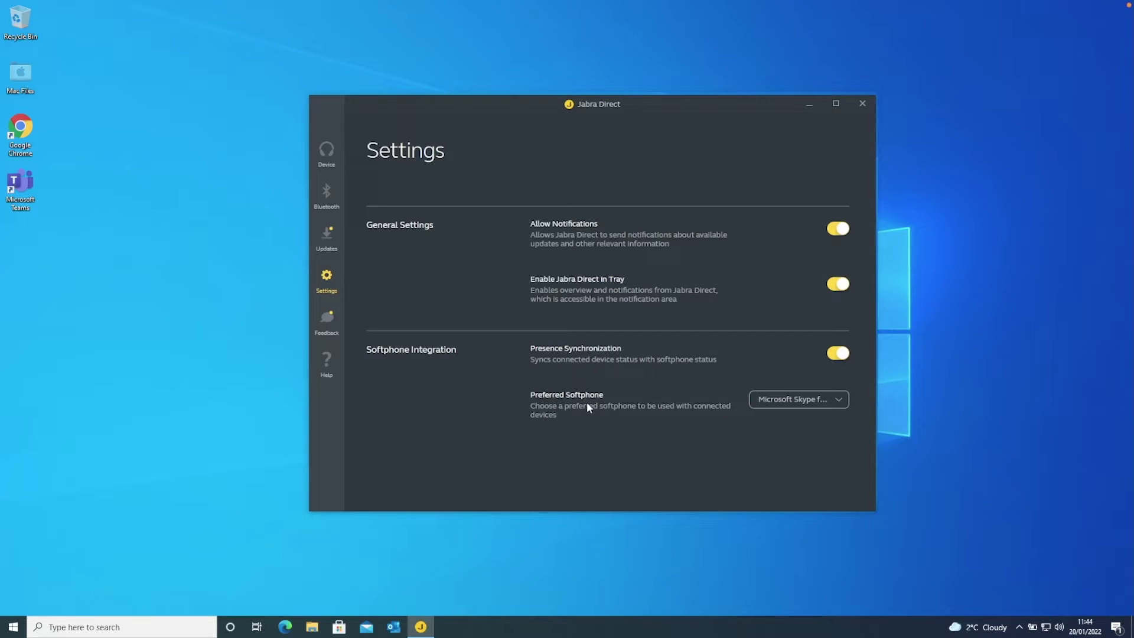
click(766, 400)
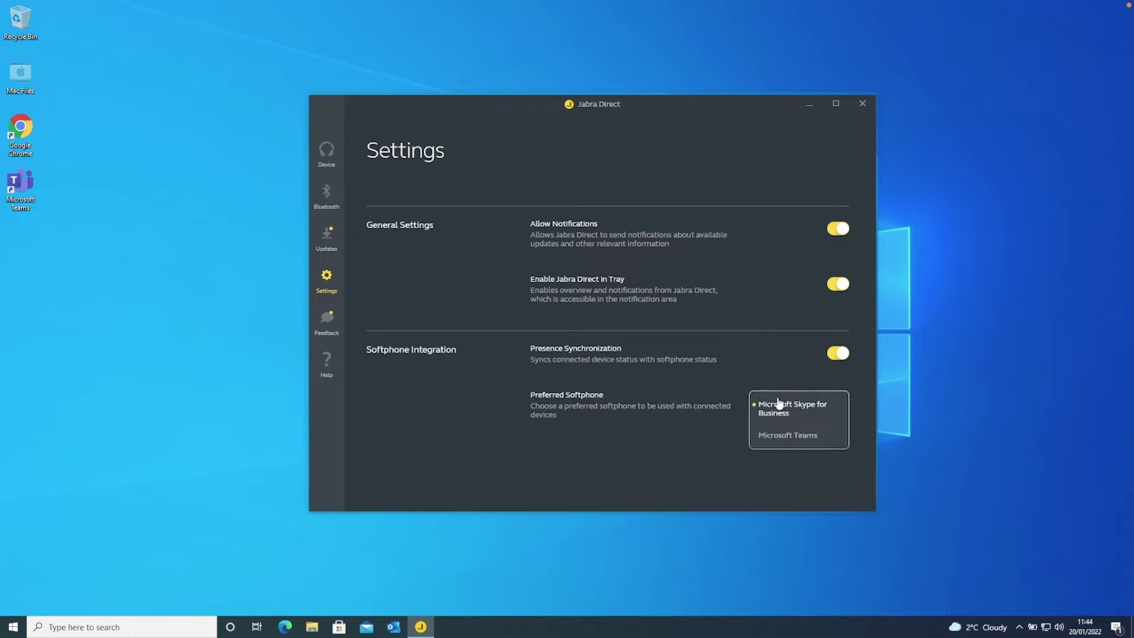
click(789, 436)
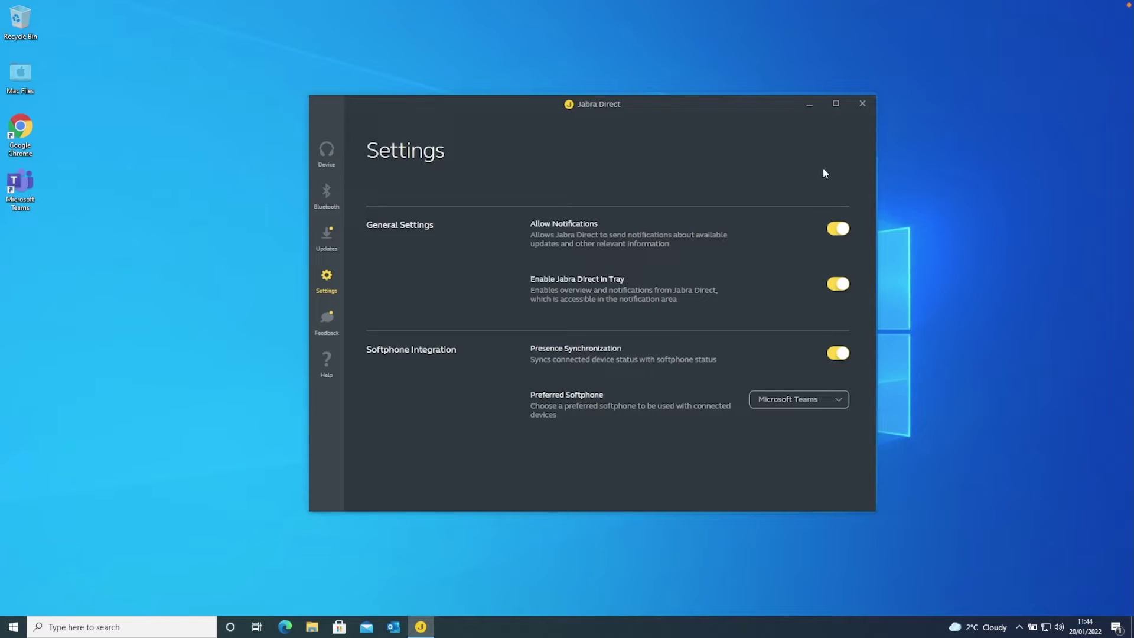
Look at the Bluetooth page, then open the Evolve2 75 headset's page from the Device overview.
click(326, 194)
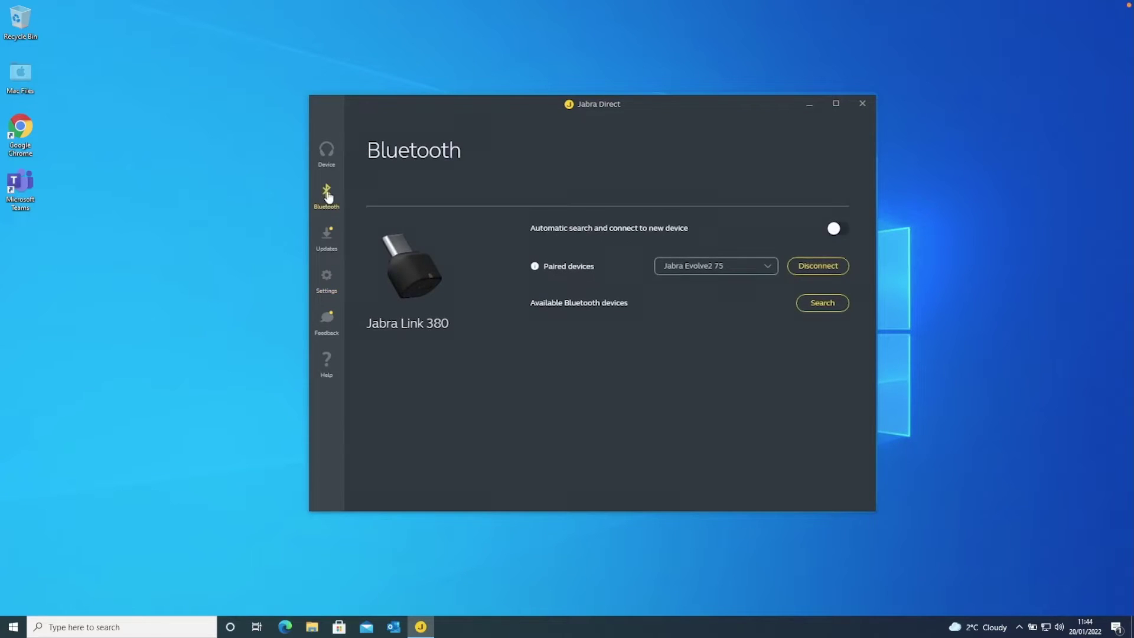
click(328, 154)
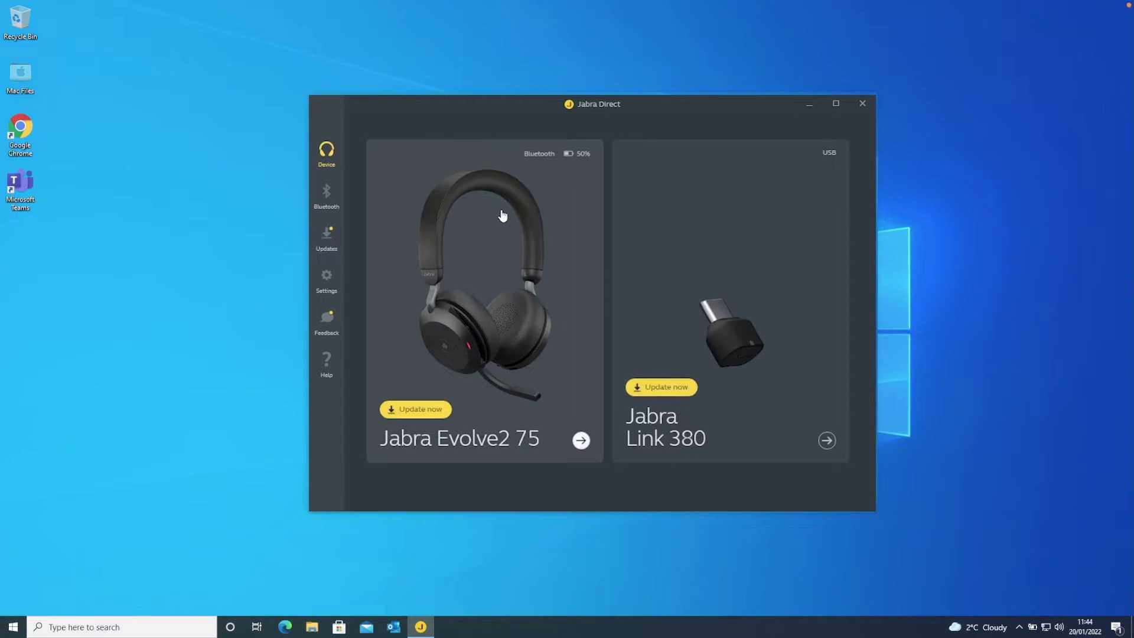
click(500, 255)
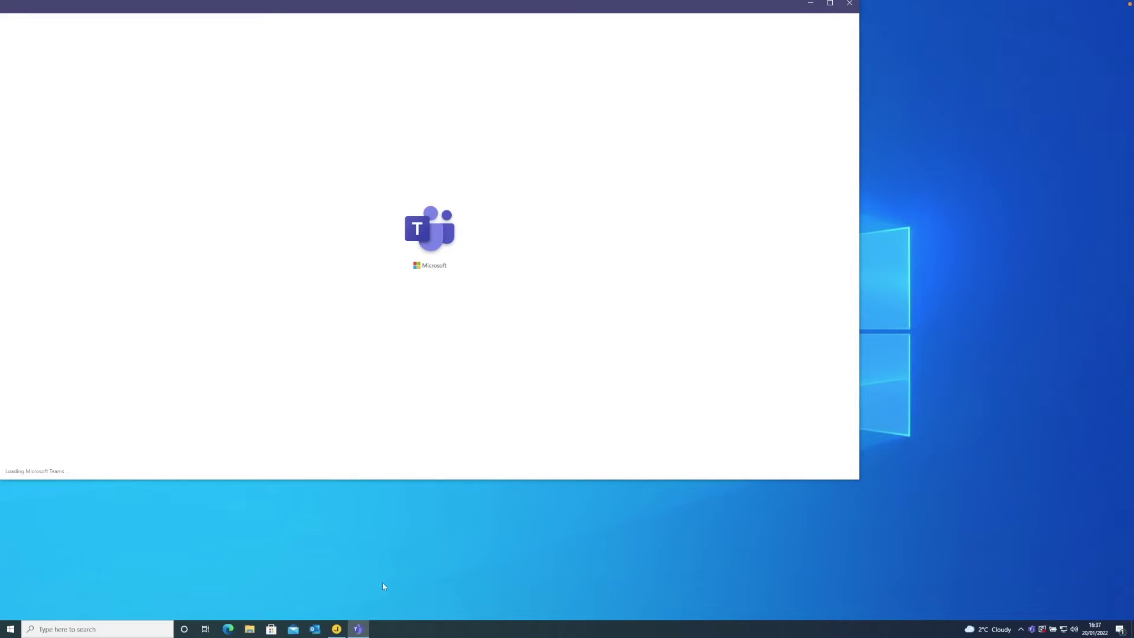
click(337, 629)
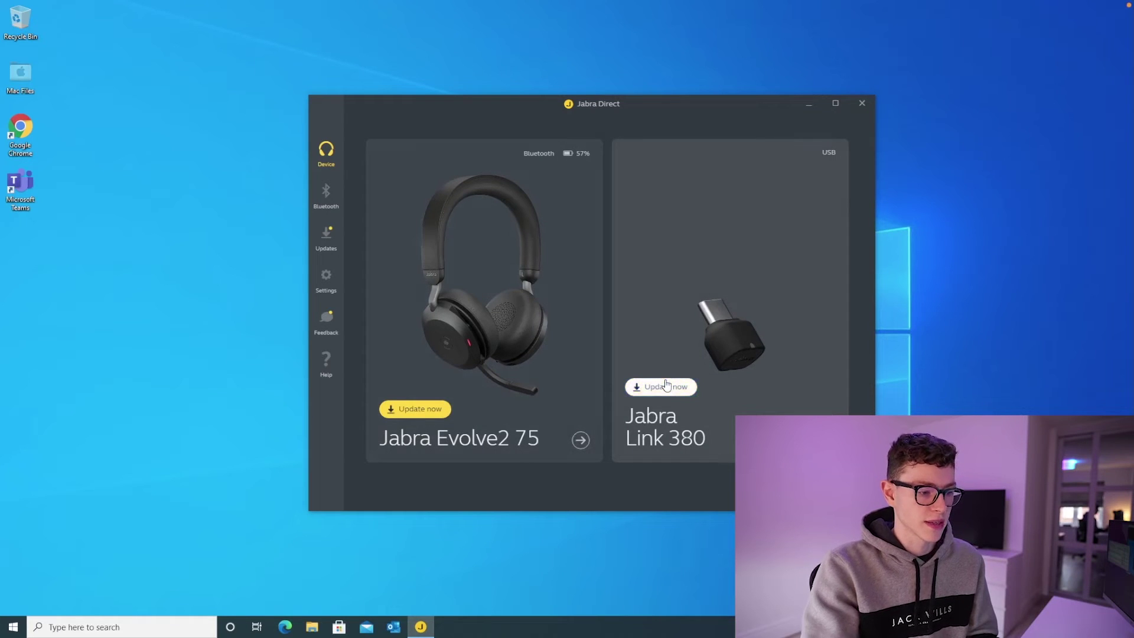
Open the Evolve2 75 card's page, showing the headset ready at 57% battery.
click(511, 402)
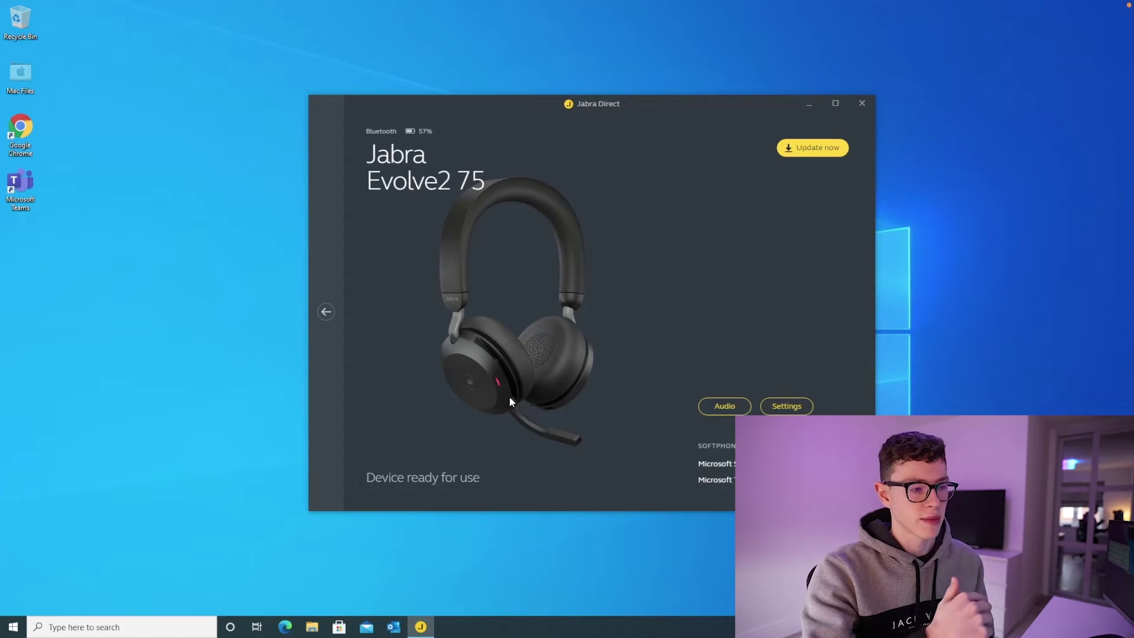
click(724, 406)
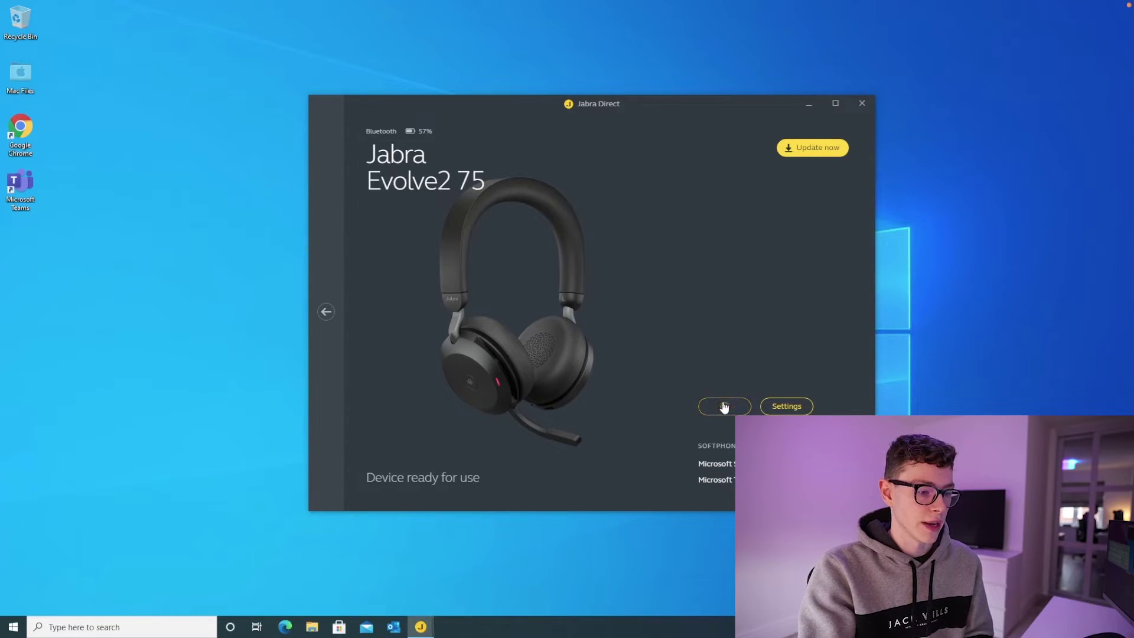
In the Evolve2 75 device settings, try Tone boom-arm guidance, then restore Voice guidance.
click(785, 407)
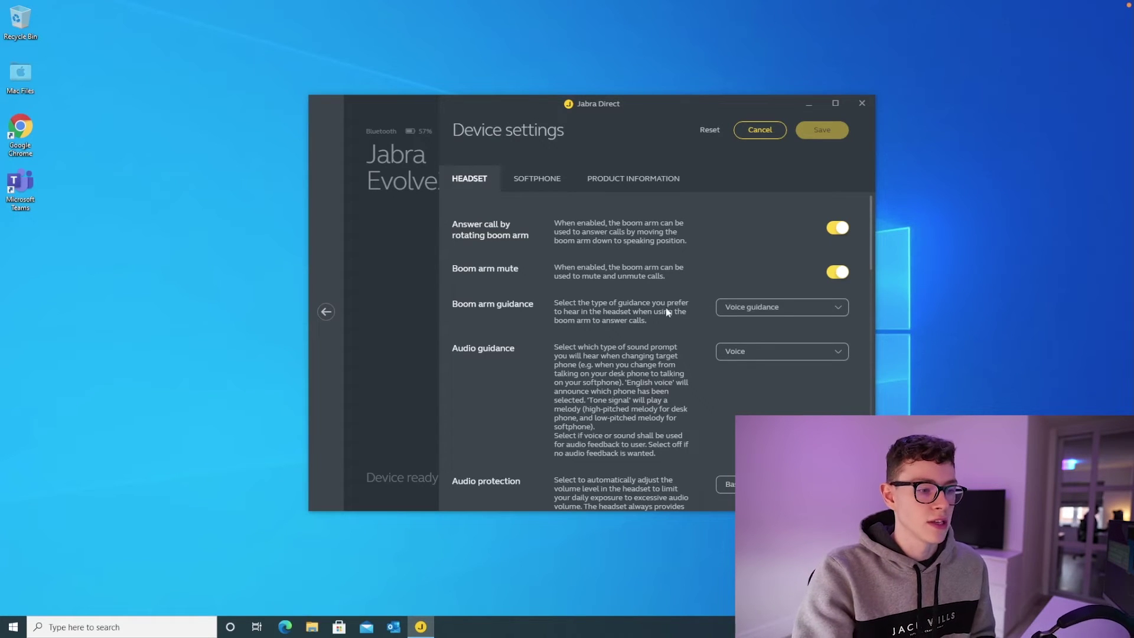
click(737, 308)
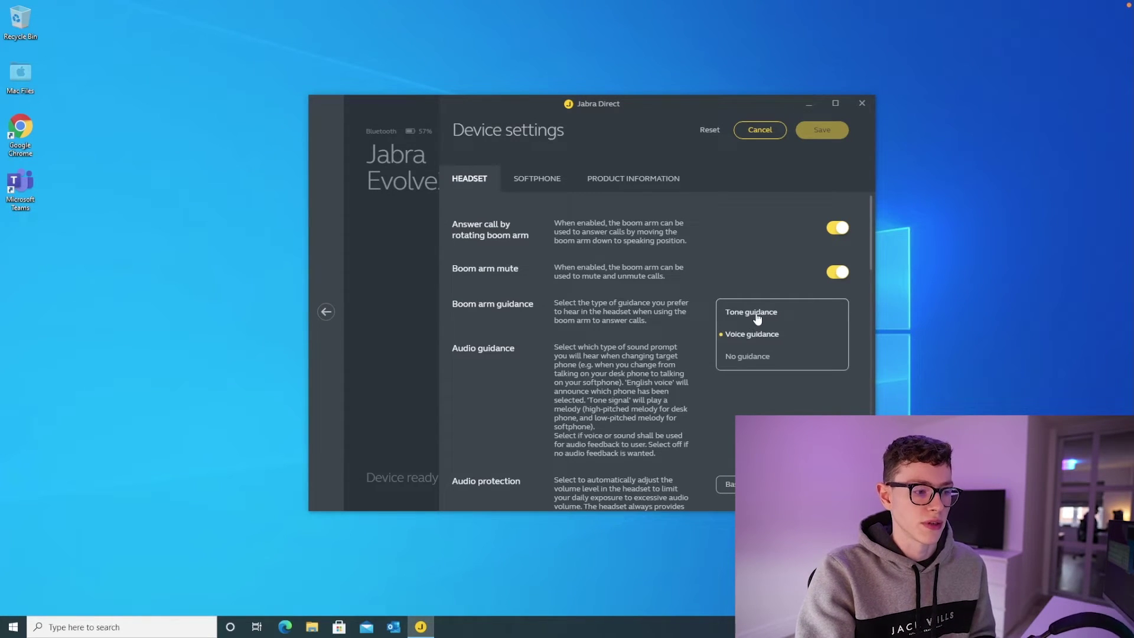
click(747, 313)
click(745, 314)
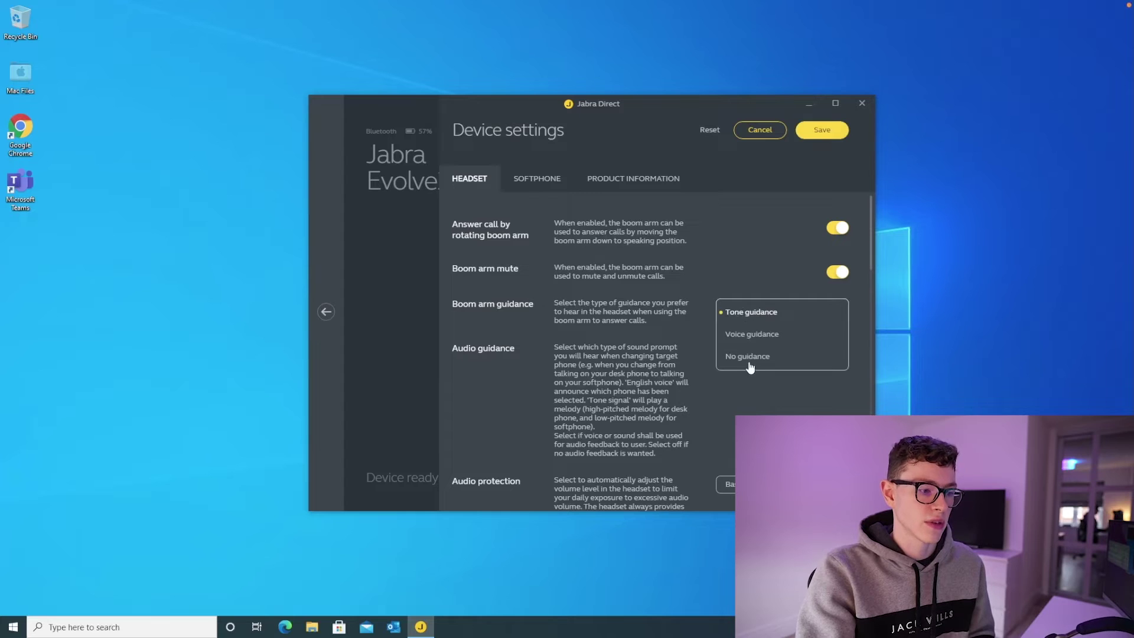
click(743, 335)
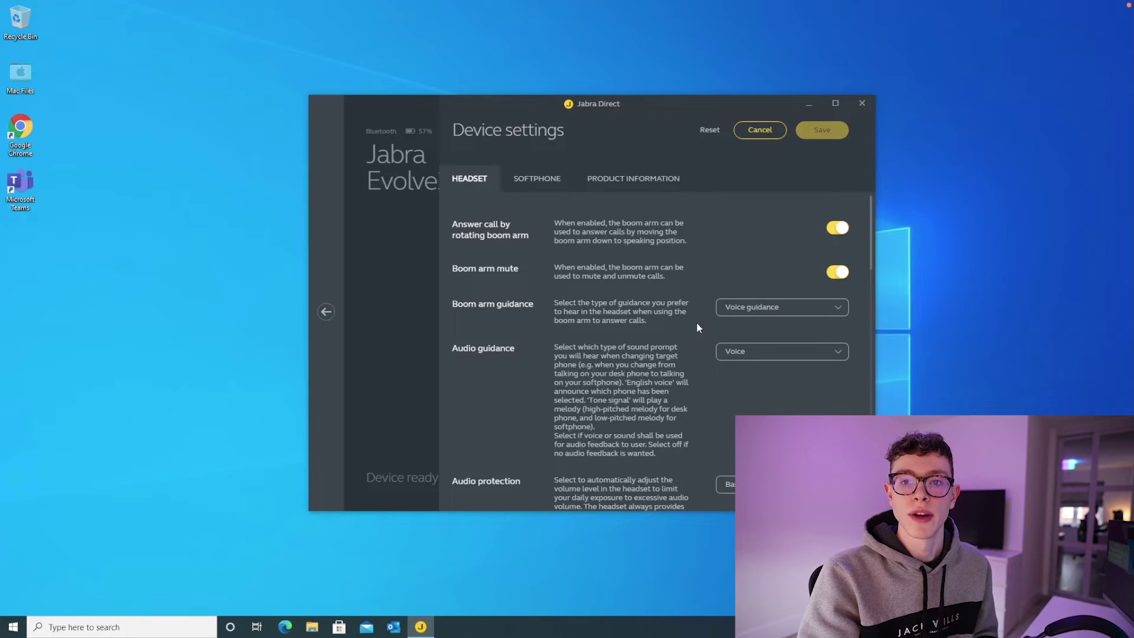
Check Audio guidance and Audio protection, keeping Voice guidance and Basic PeakStop.
scroll(599, 257, down, 2)
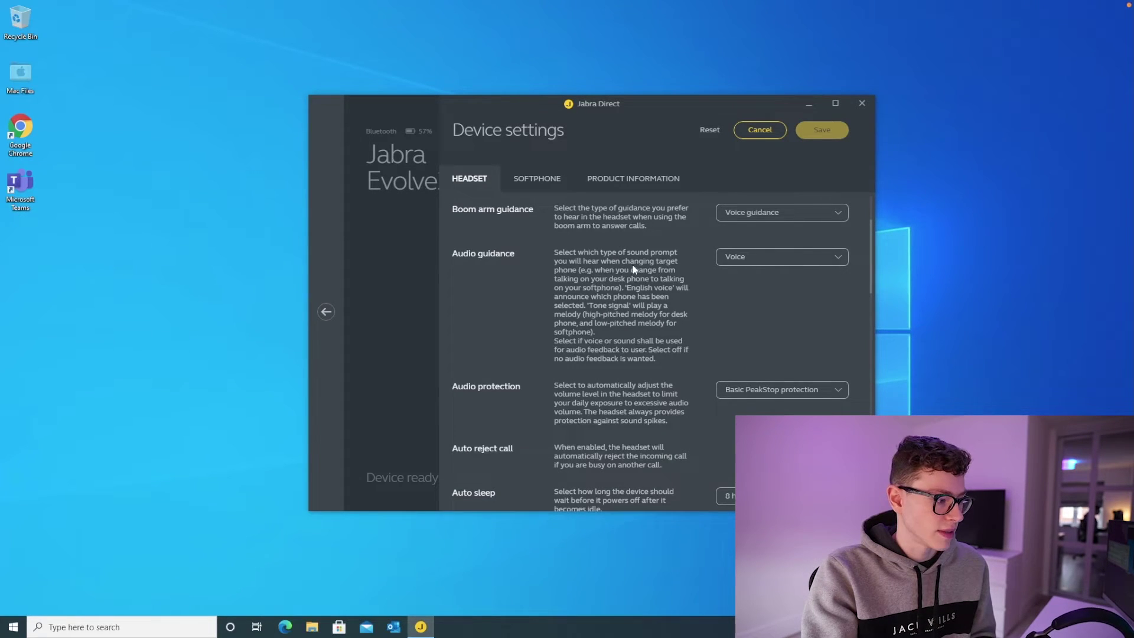
scroll(626, 270, down, 1)
click(718, 260)
click(662, 289)
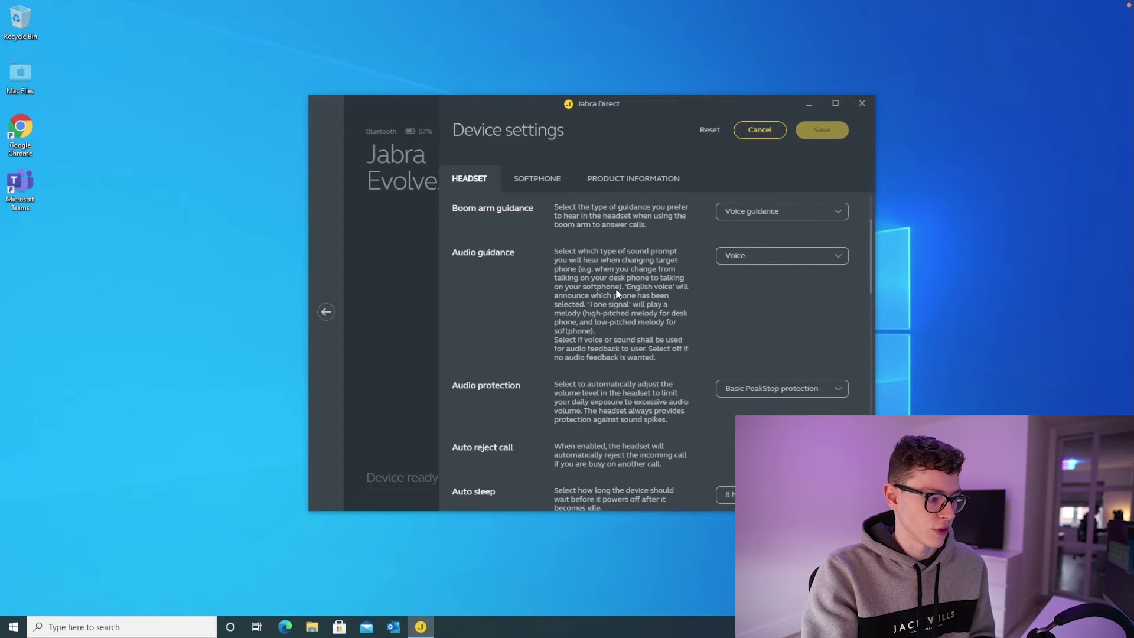
scroll(617, 292, down, 3)
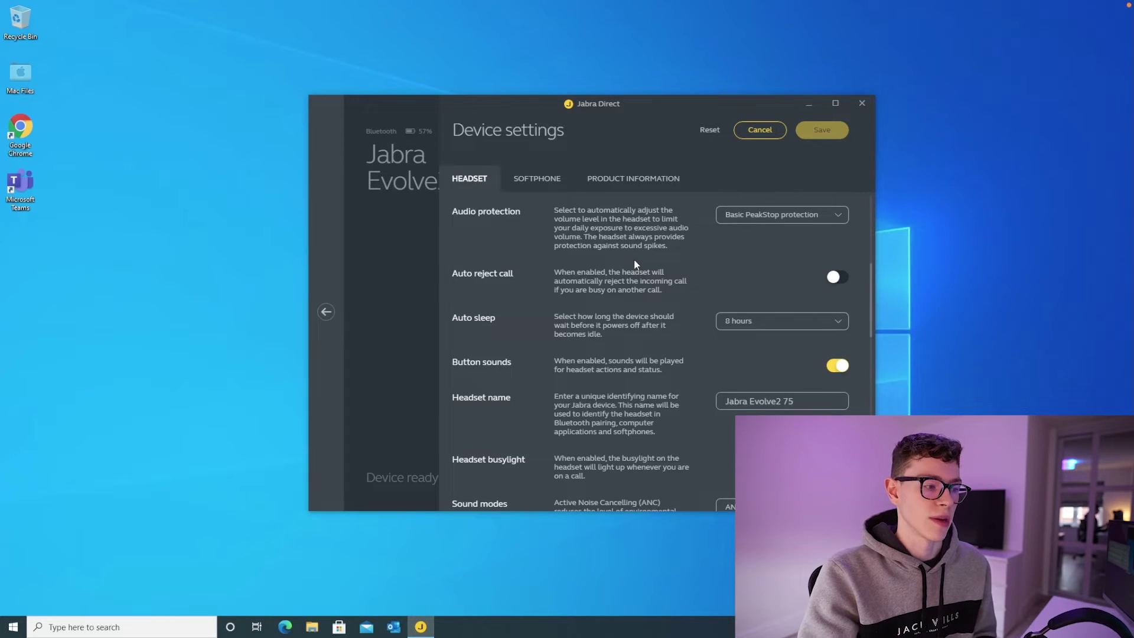
click(786, 217)
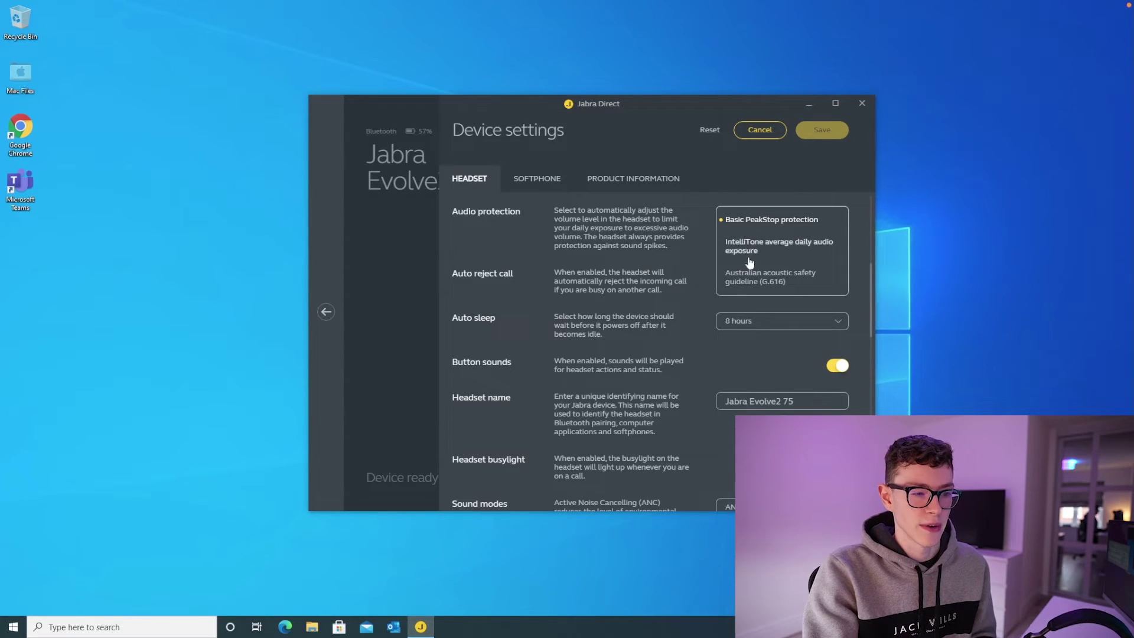
click(747, 225)
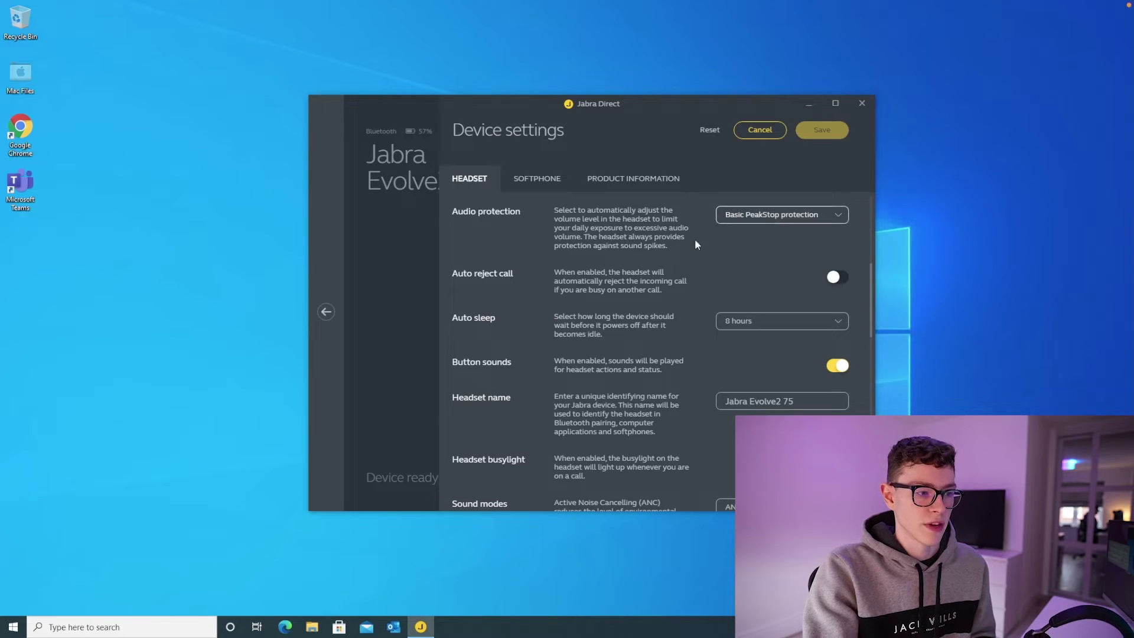
Set the headset's Auto sleep to 15 min.
scroll(650, 289, down, 1)
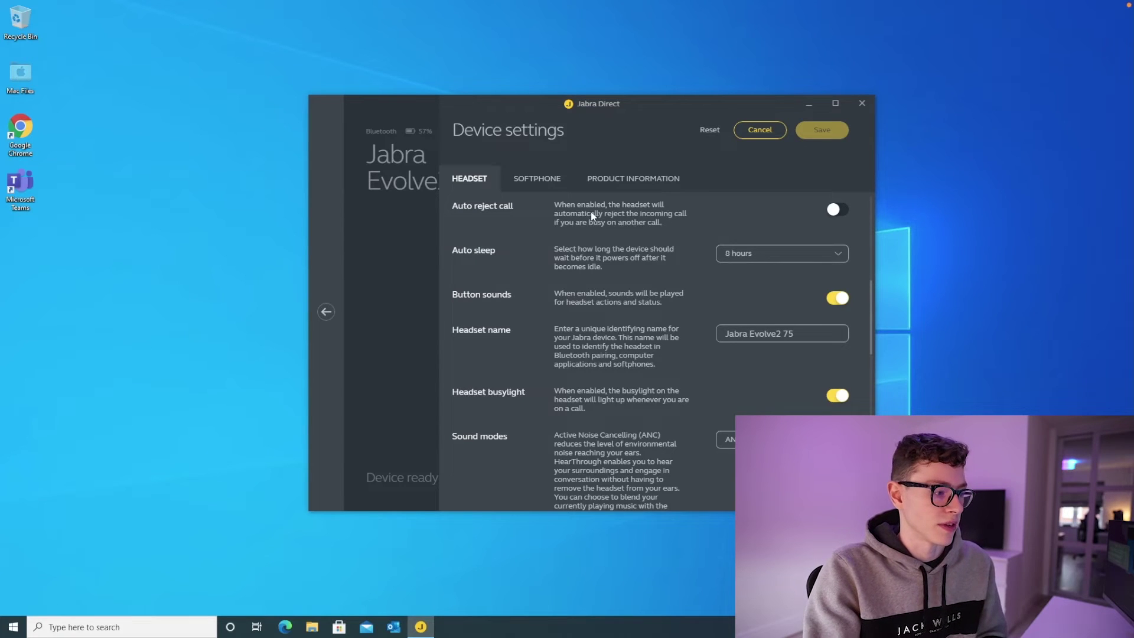
double_click(729, 254)
click(743, 254)
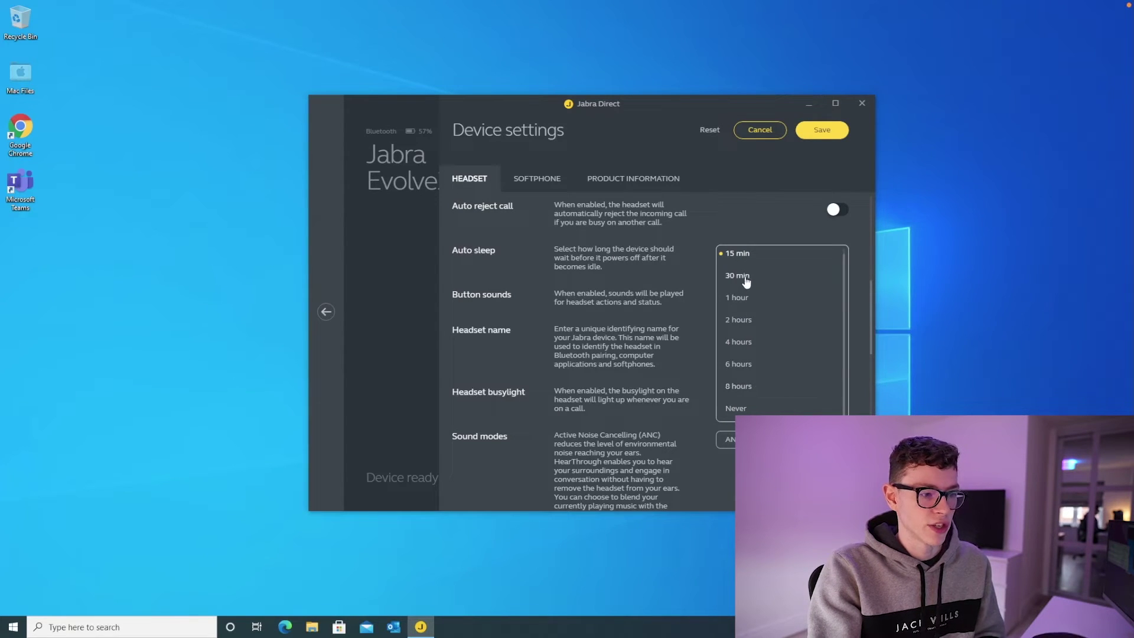
click(738, 255)
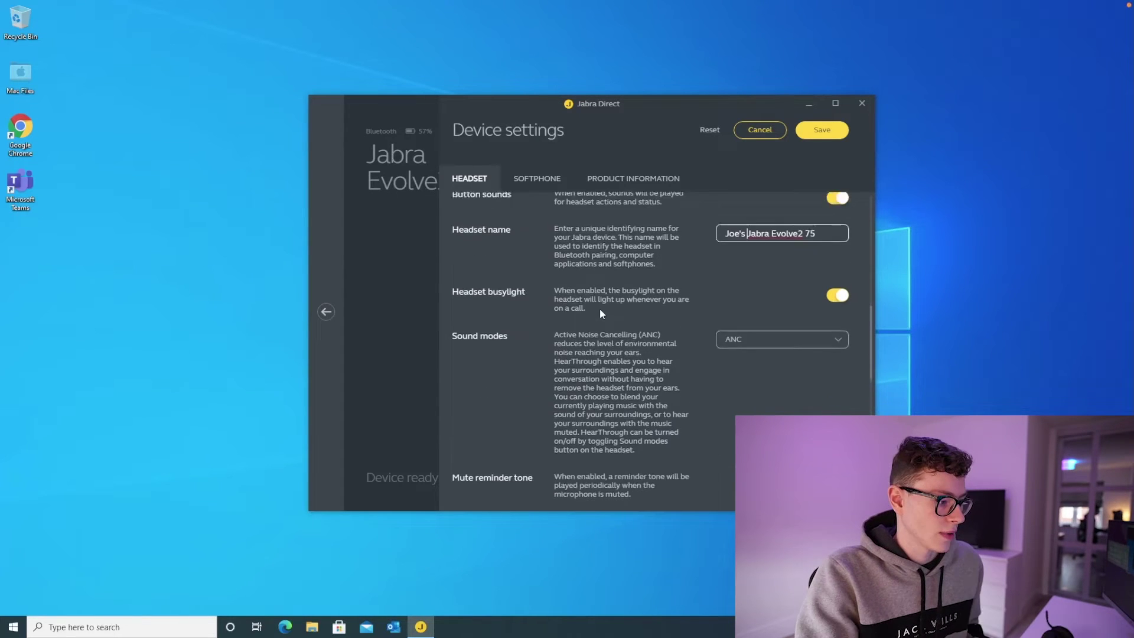
scroll(600, 308, down, 1)
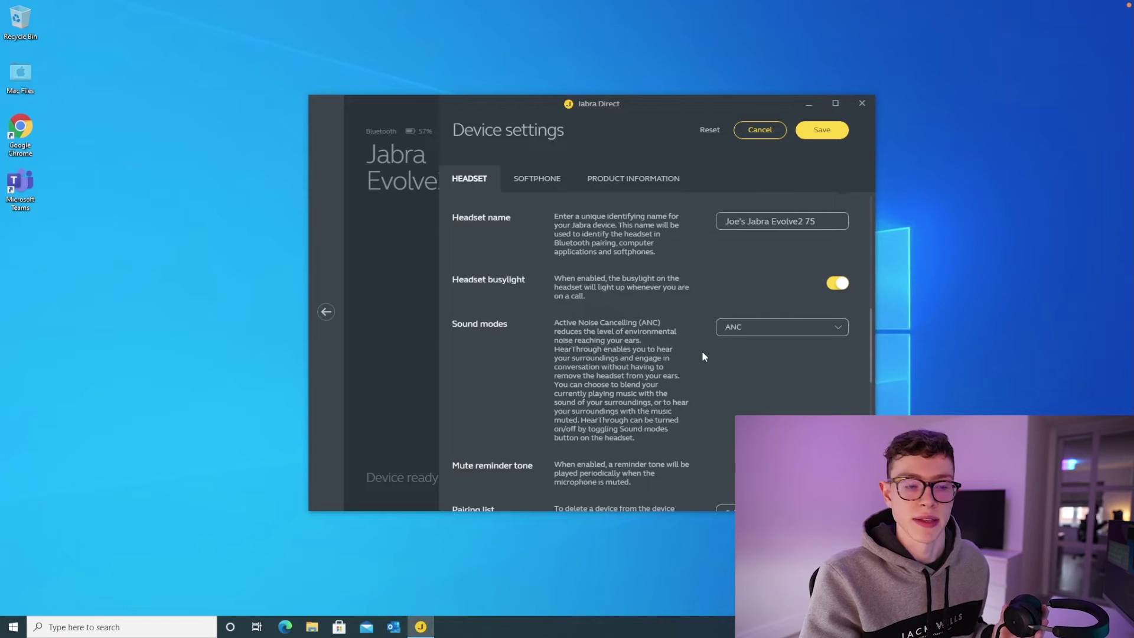
scroll(732, 345, down, 3)
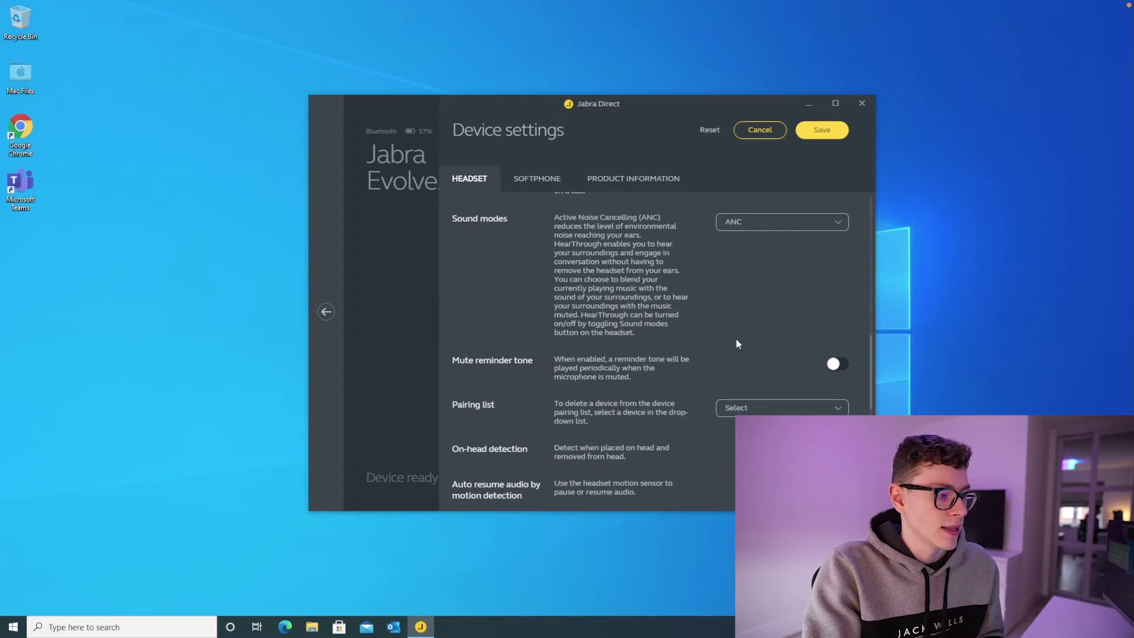
click(734, 227)
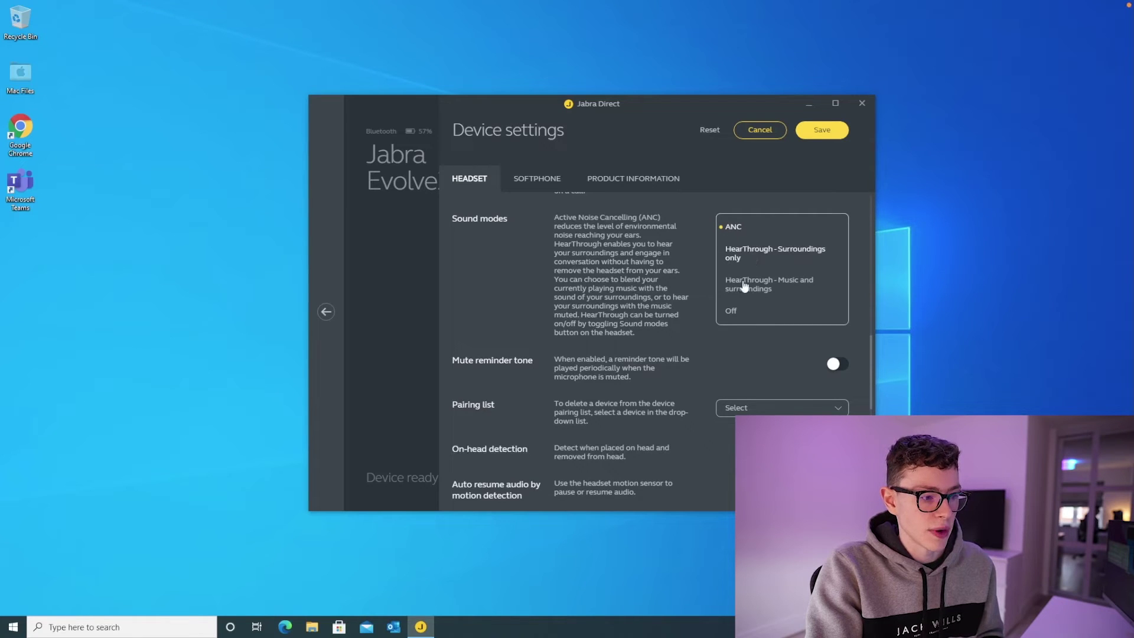
click(736, 231)
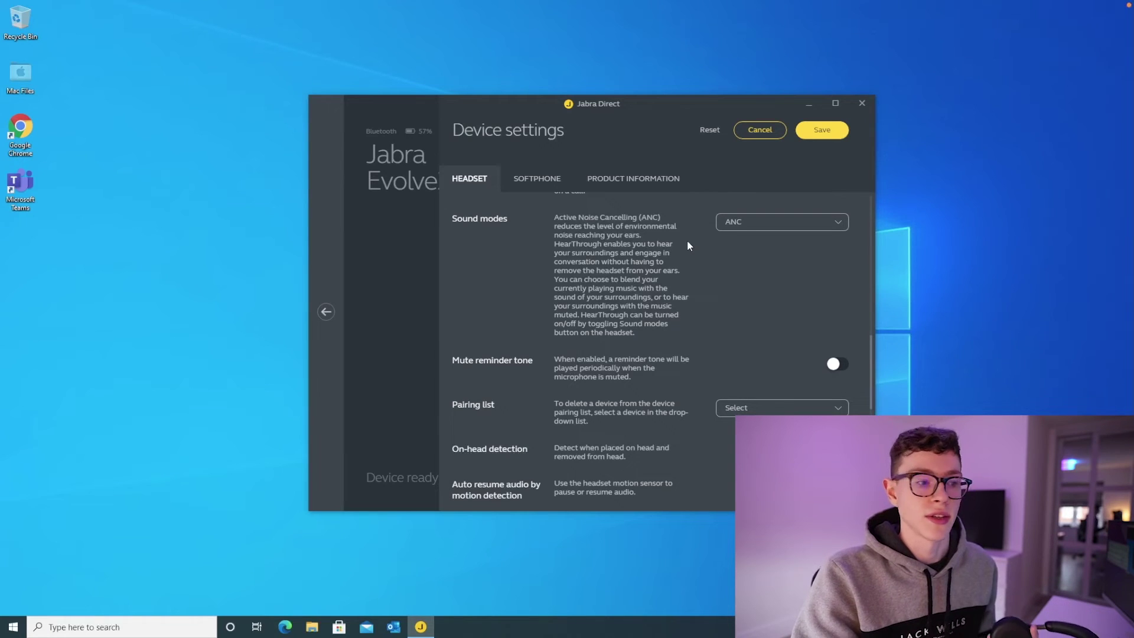
scroll(638, 264, down, 3)
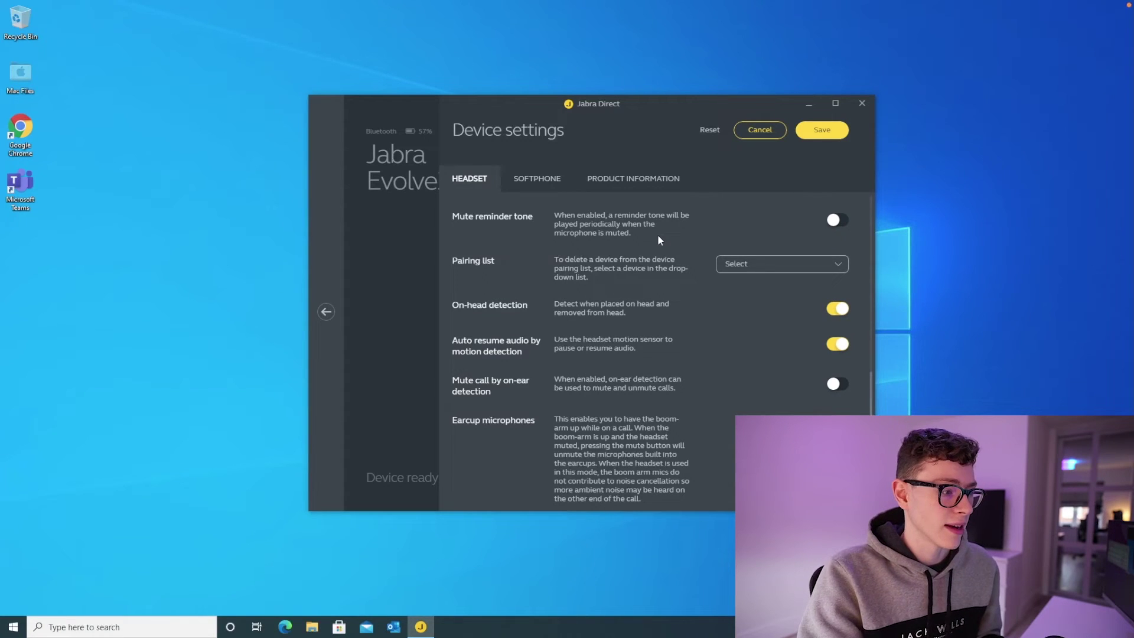
scroll(677, 233, down, 1)
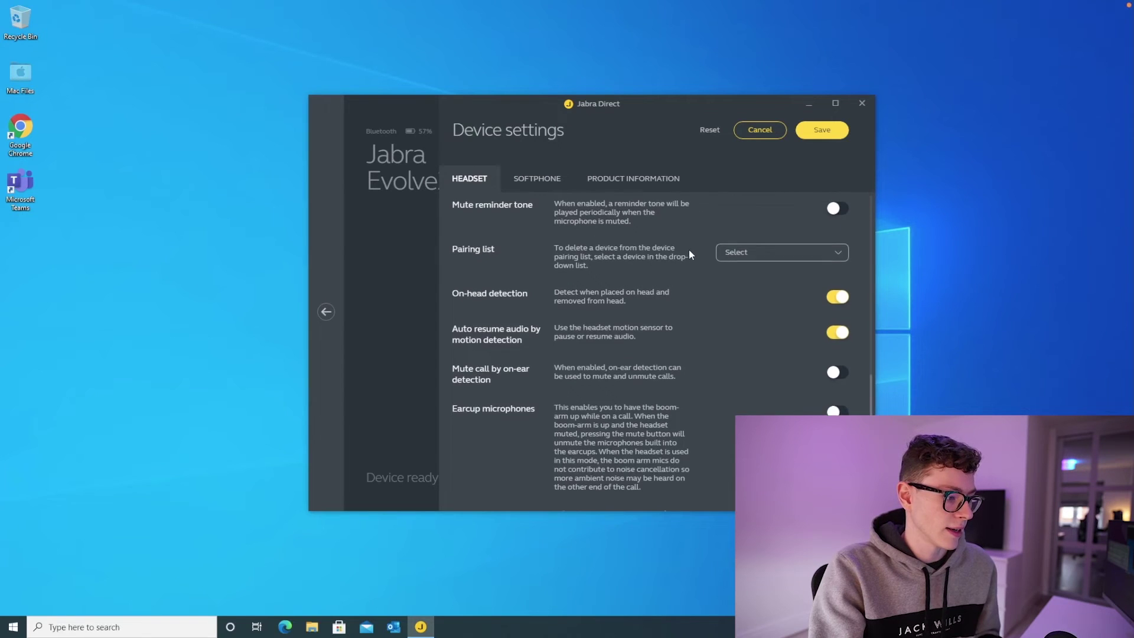
scroll(689, 249, down, 2)
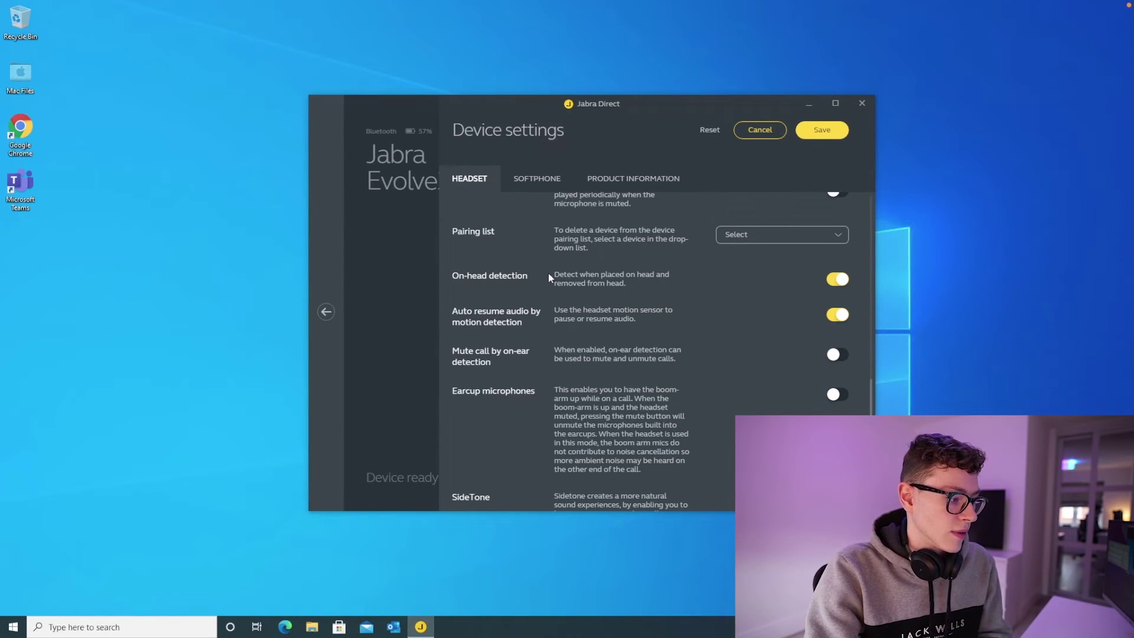
scroll(548, 272, down, 1)
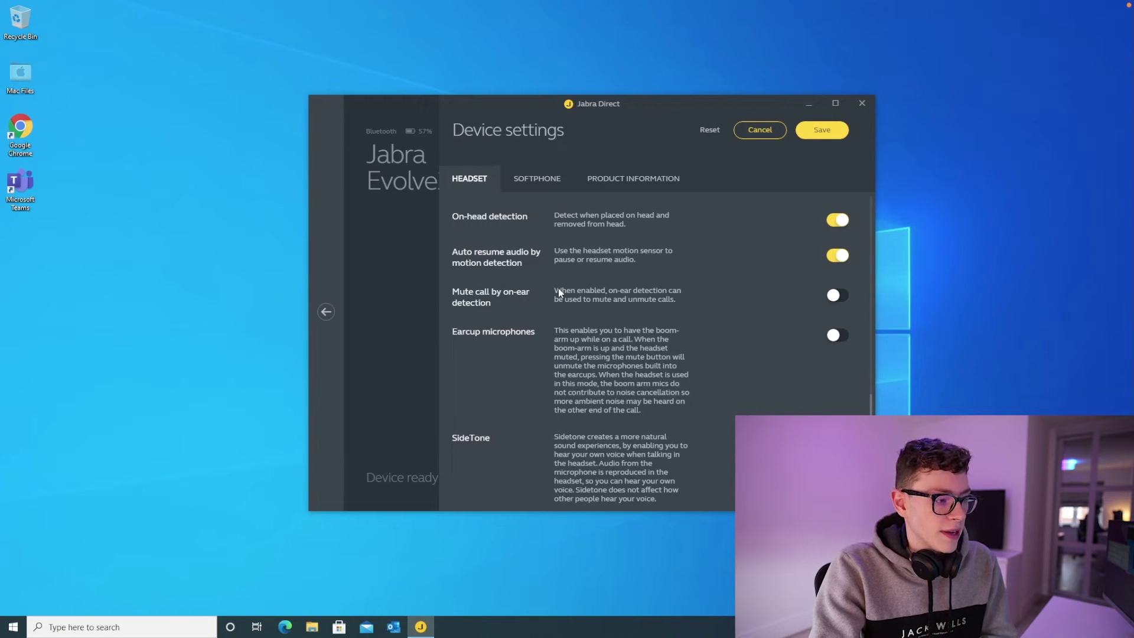
scroll(594, 293, down, 1)
scroll(594, 289, down, 2)
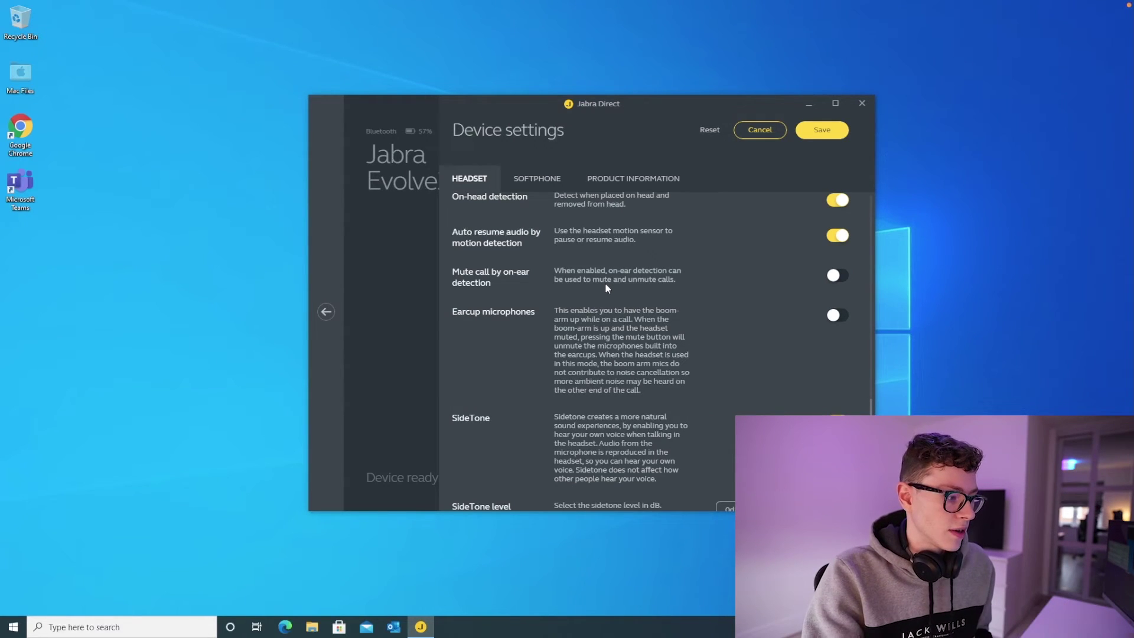
scroll(605, 284, down, 2)
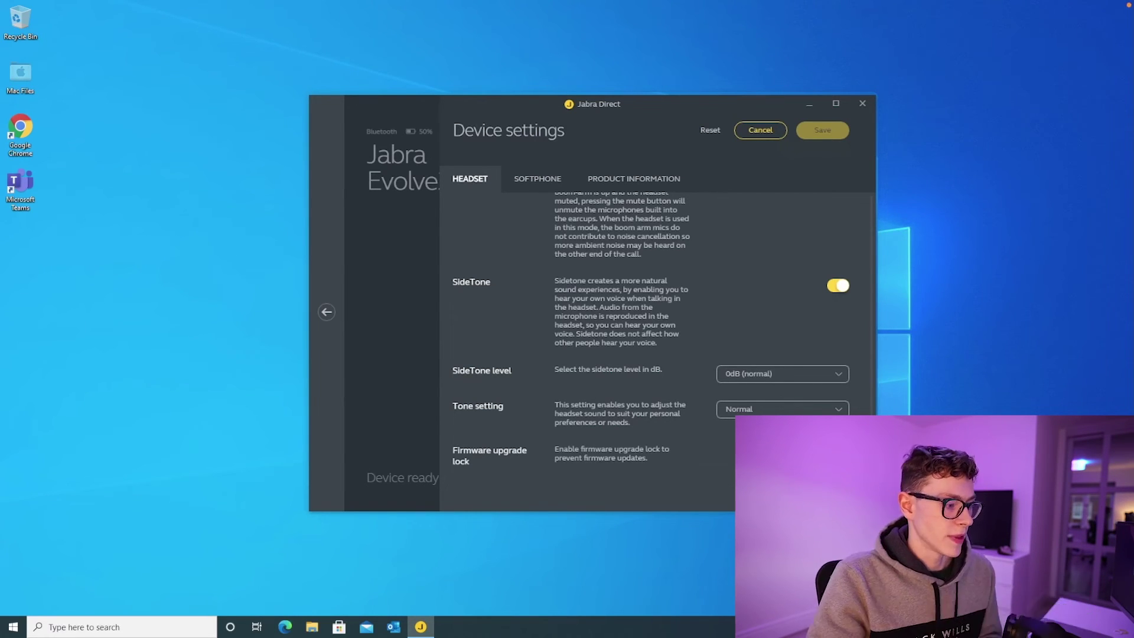
click(778, 375)
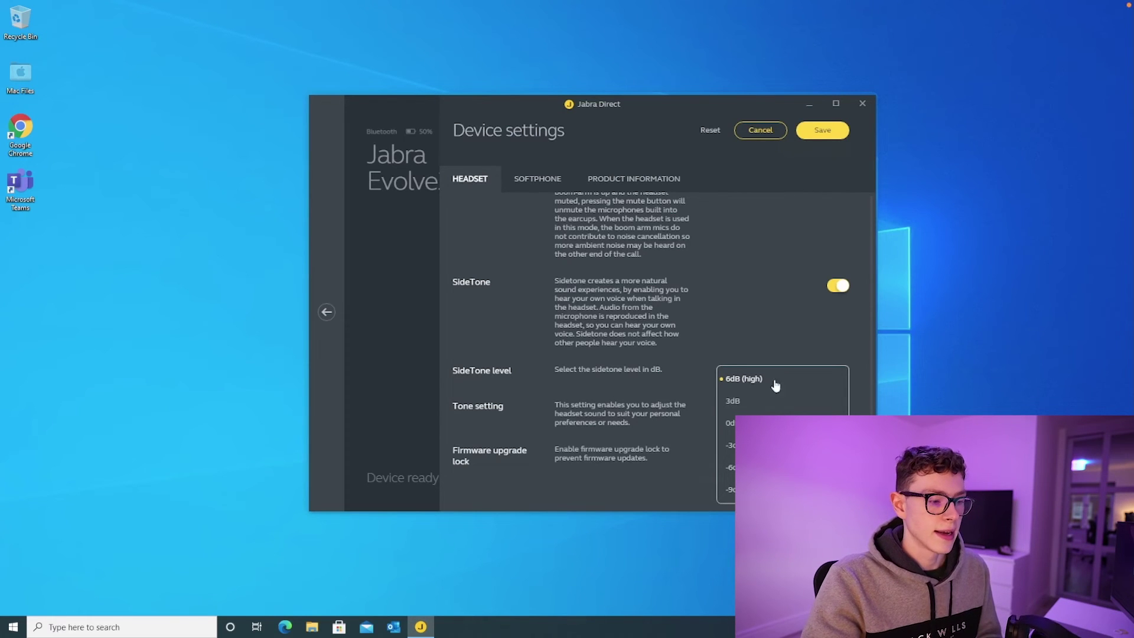
click(768, 423)
click(768, 382)
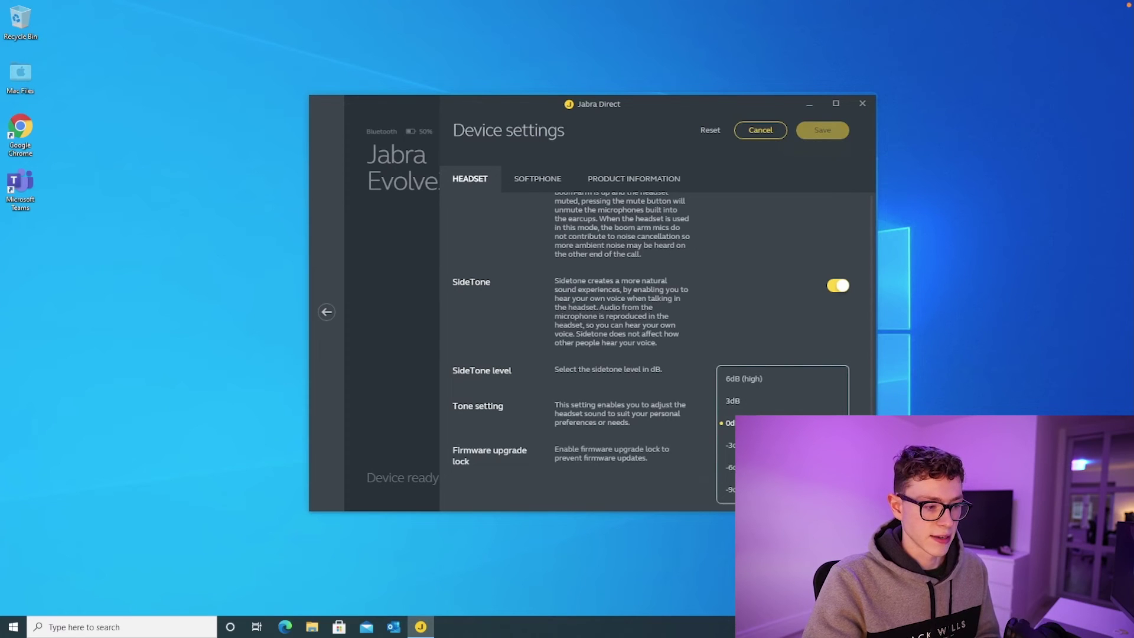
click(751, 381)
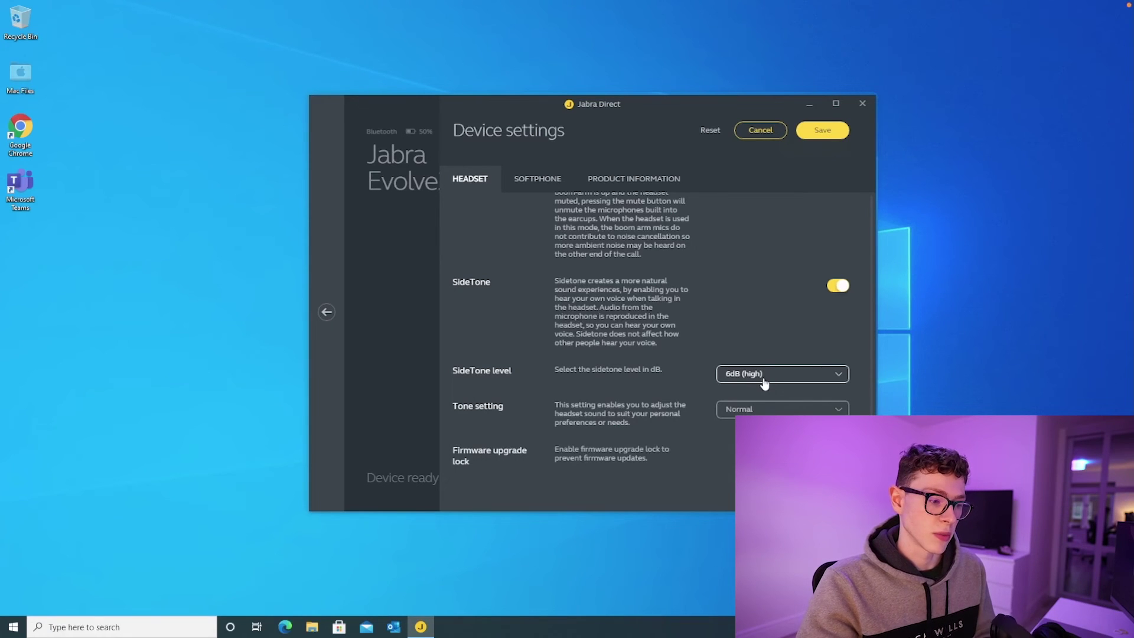
click(764, 382)
click(730, 493)
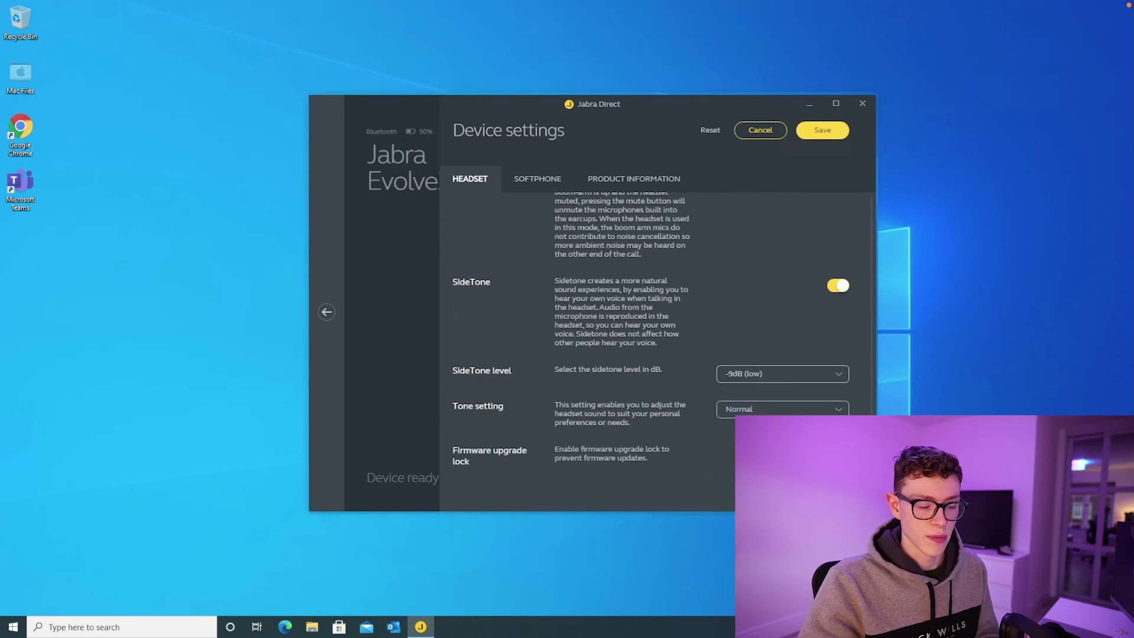
click(770, 378)
click(768, 401)
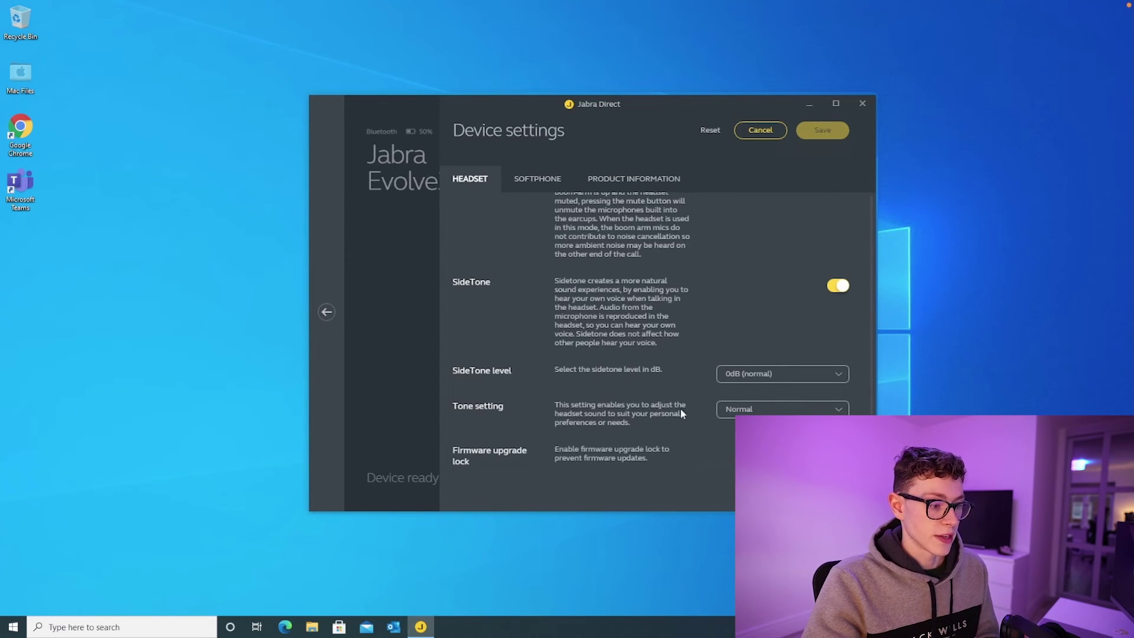
click(728, 411)
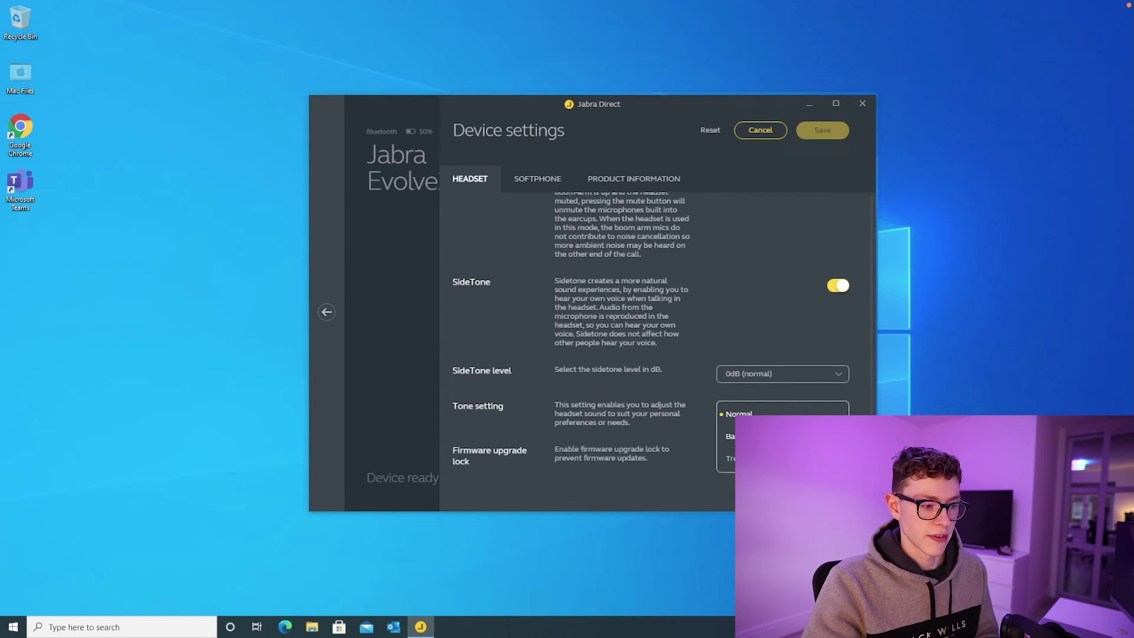
click(730, 435)
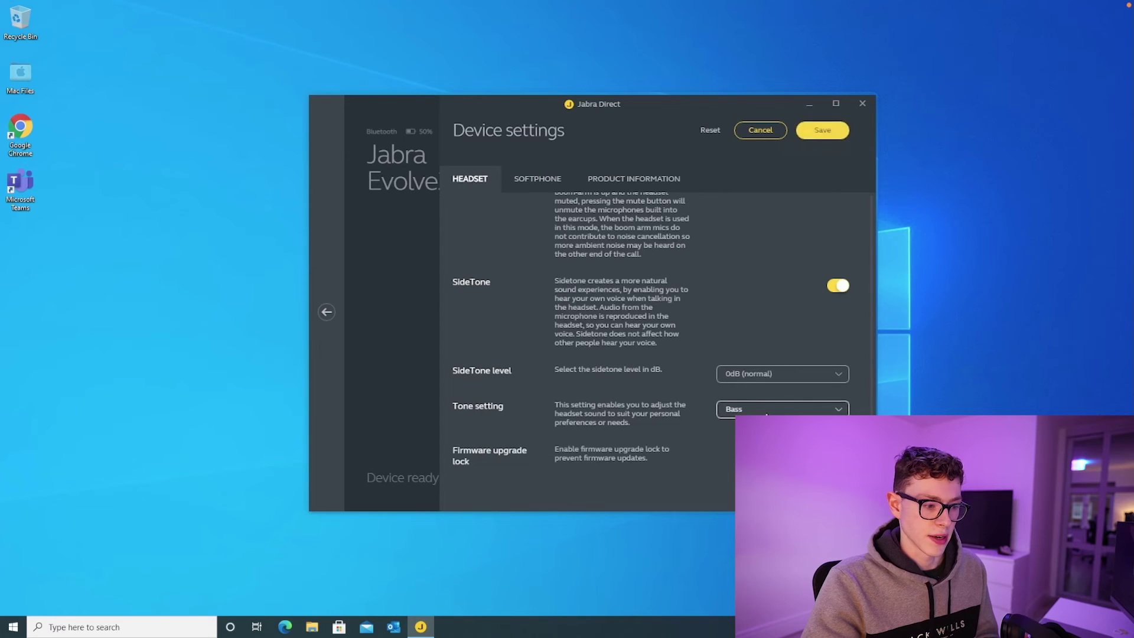
click(732, 411)
click(730, 458)
click(732, 410)
click(733, 415)
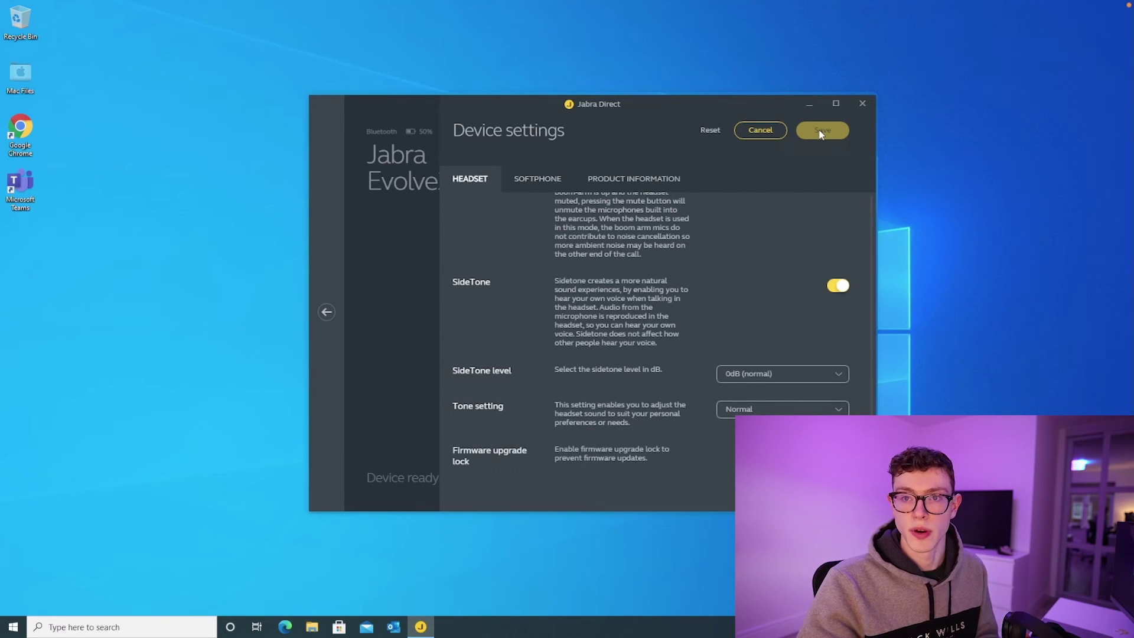
View the headset's Softphone and Product information tabs, then return to the device overview.
click(540, 180)
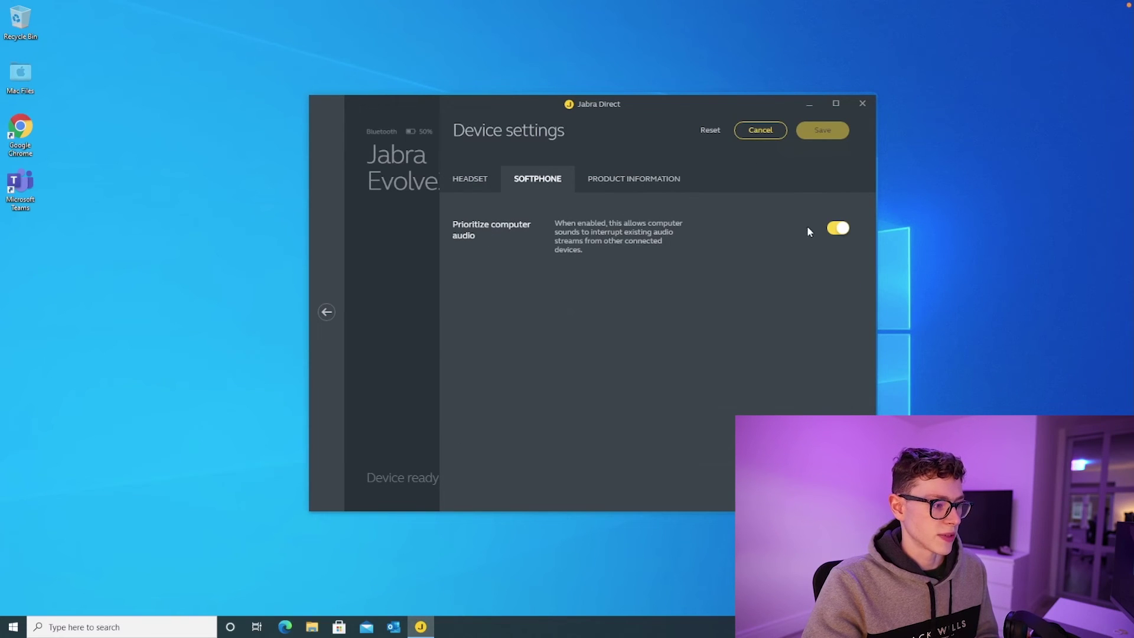
click(627, 175)
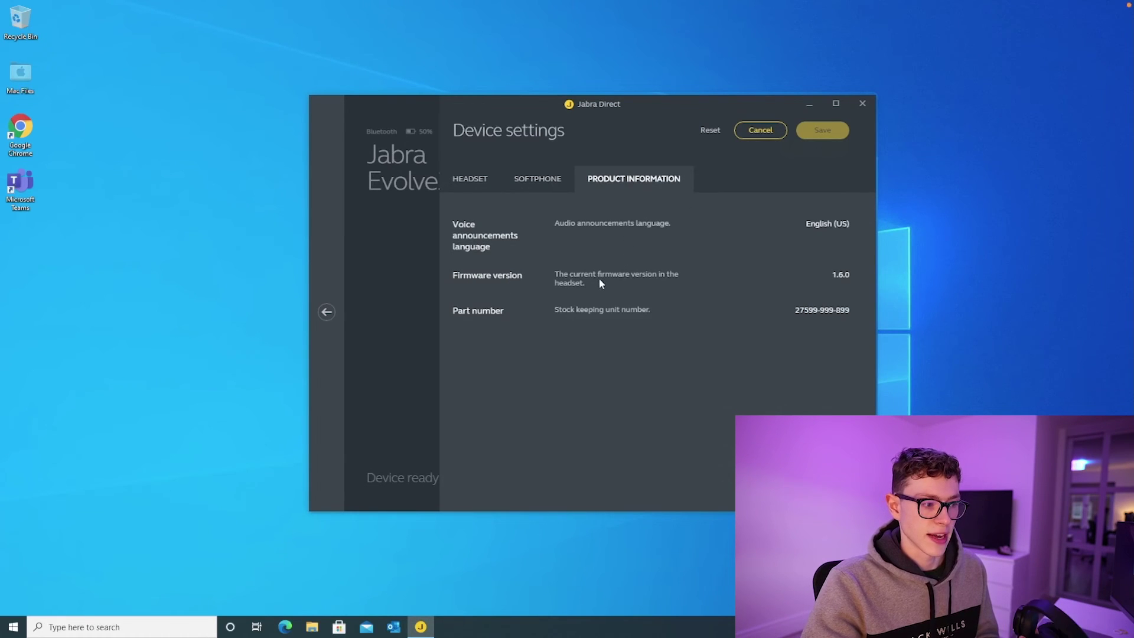
click(326, 312)
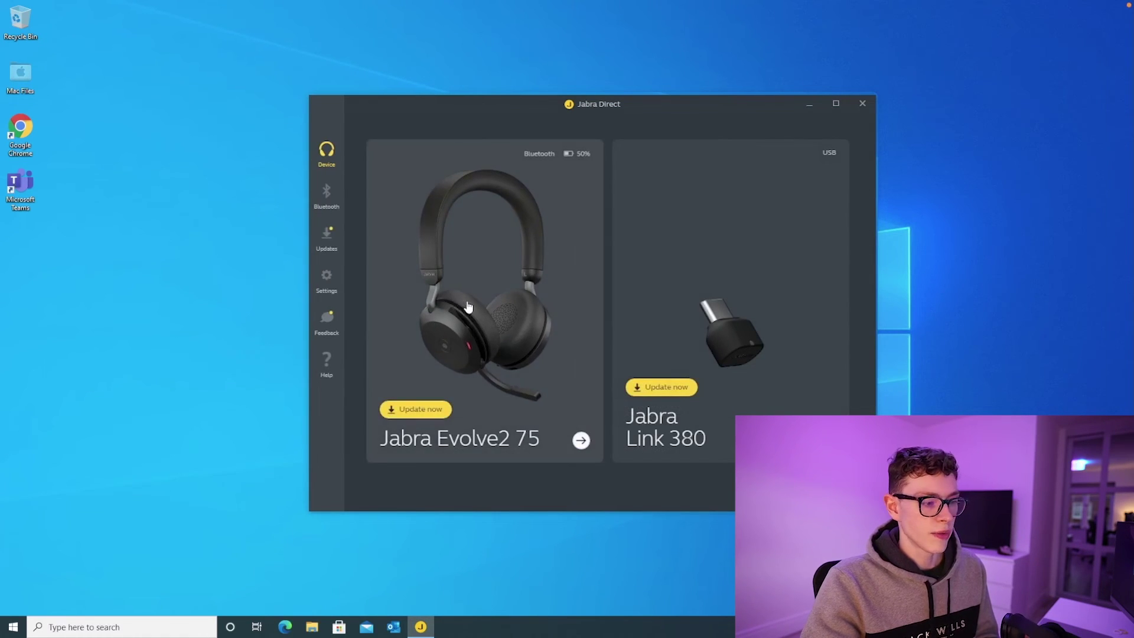
Open the Link 380's settings and check Wireless range, leaving it at Normal.
click(721, 305)
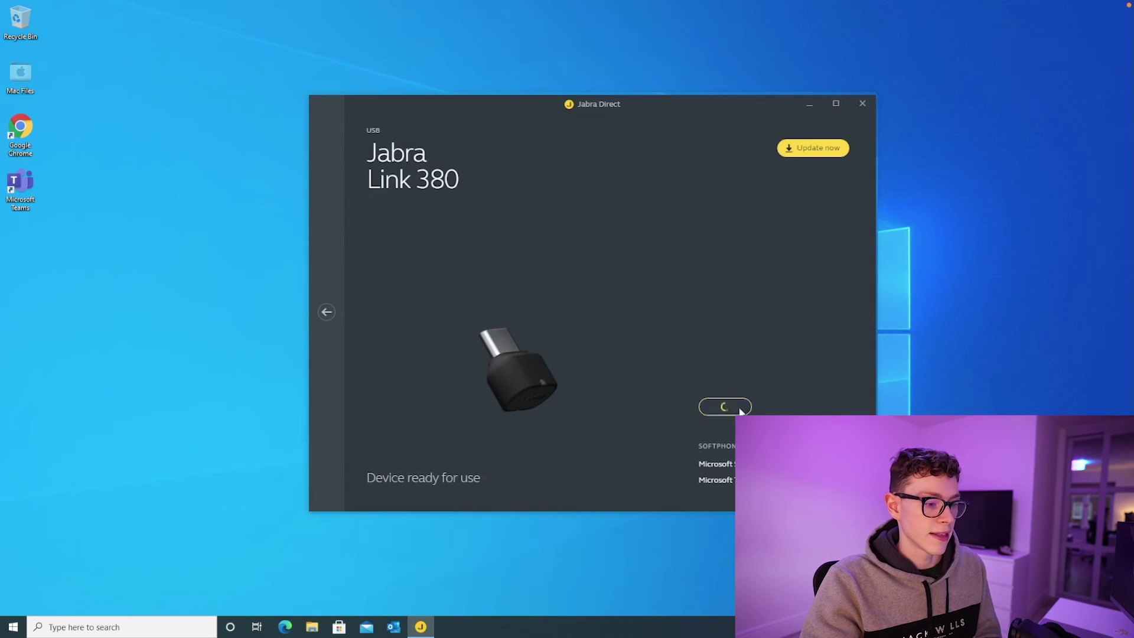
click(741, 408)
click(767, 233)
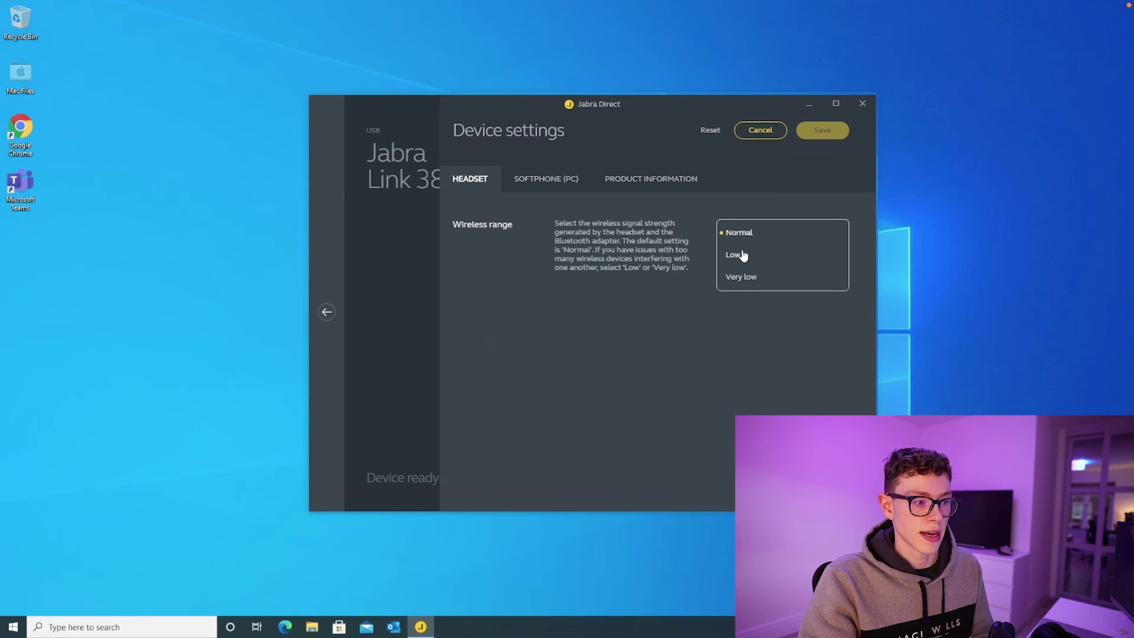
click(652, 252)
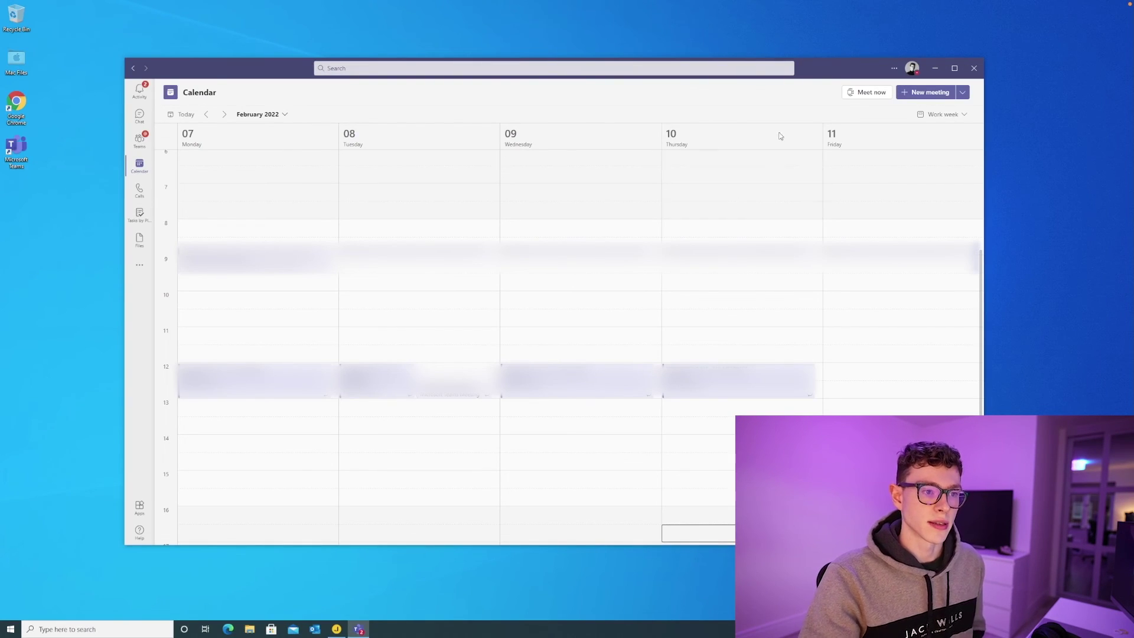
Start a Meet now meeting, confirming Jabra Link 380 as both speaker and microphone.
click(862, 94)
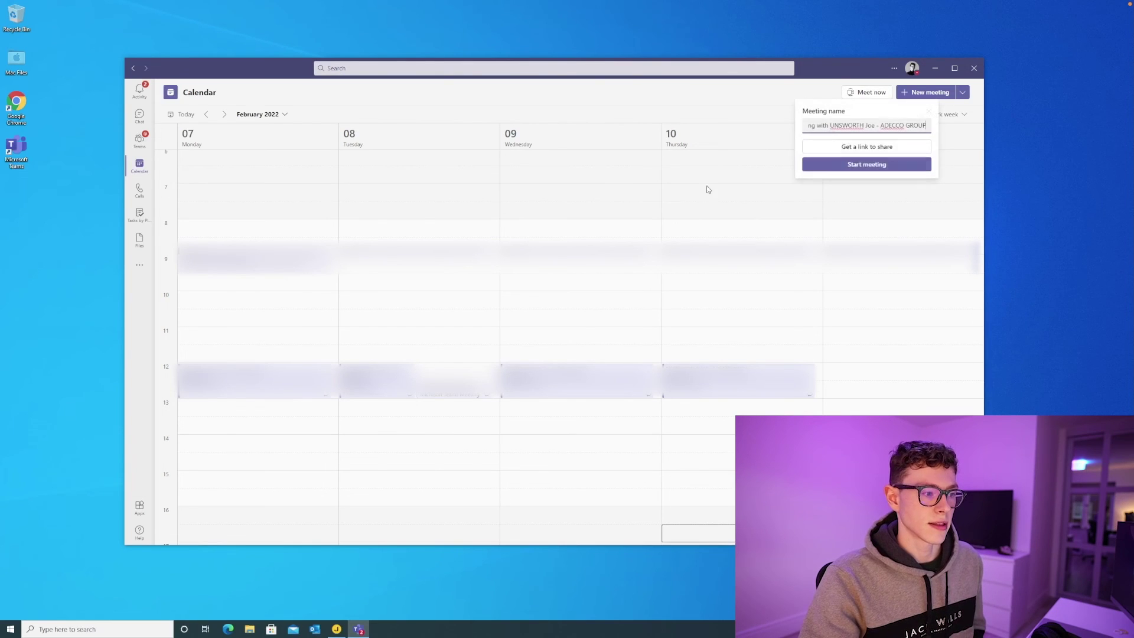
click(861, 168)
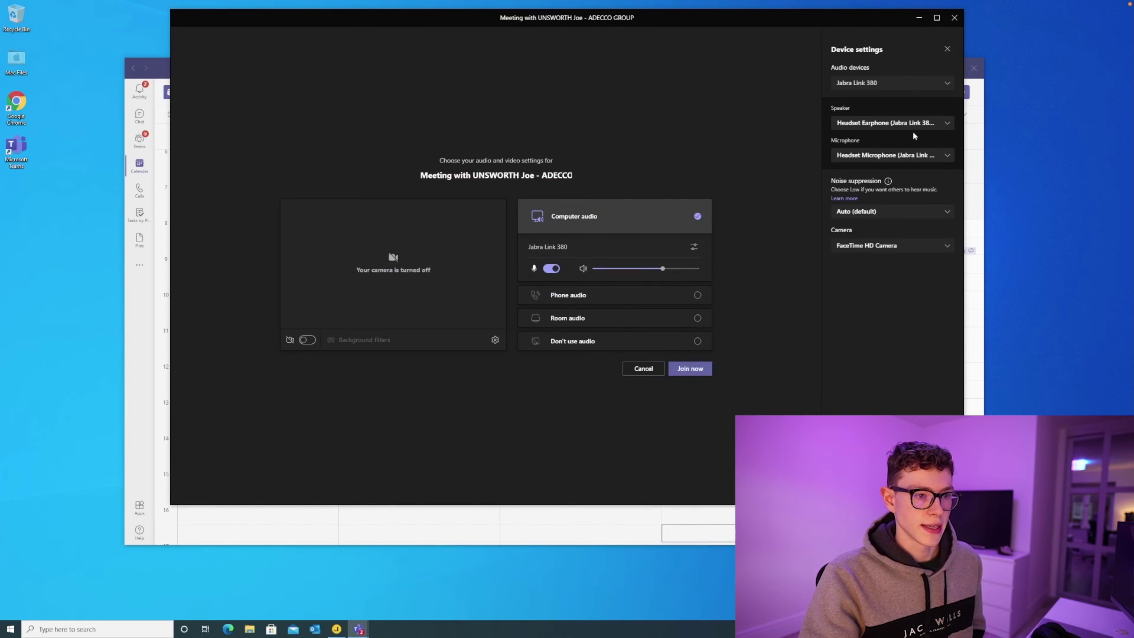
click(878, 122)
click(878, 123)
click(874, 154)
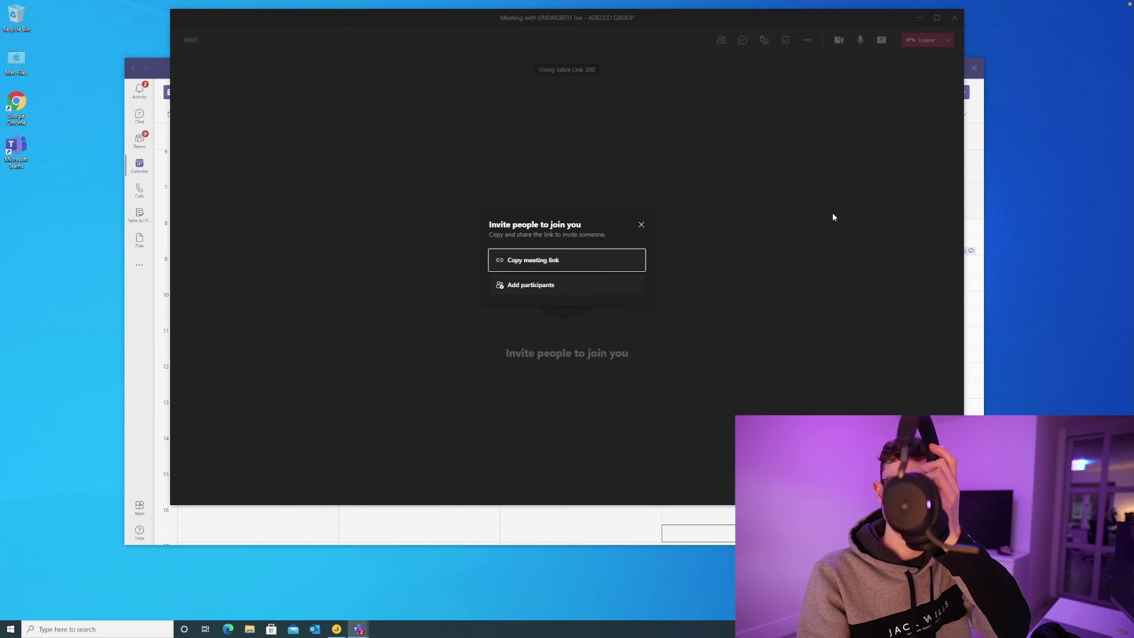
Dismiss the Invite people prompt in the running meeting.
click(641, 224)
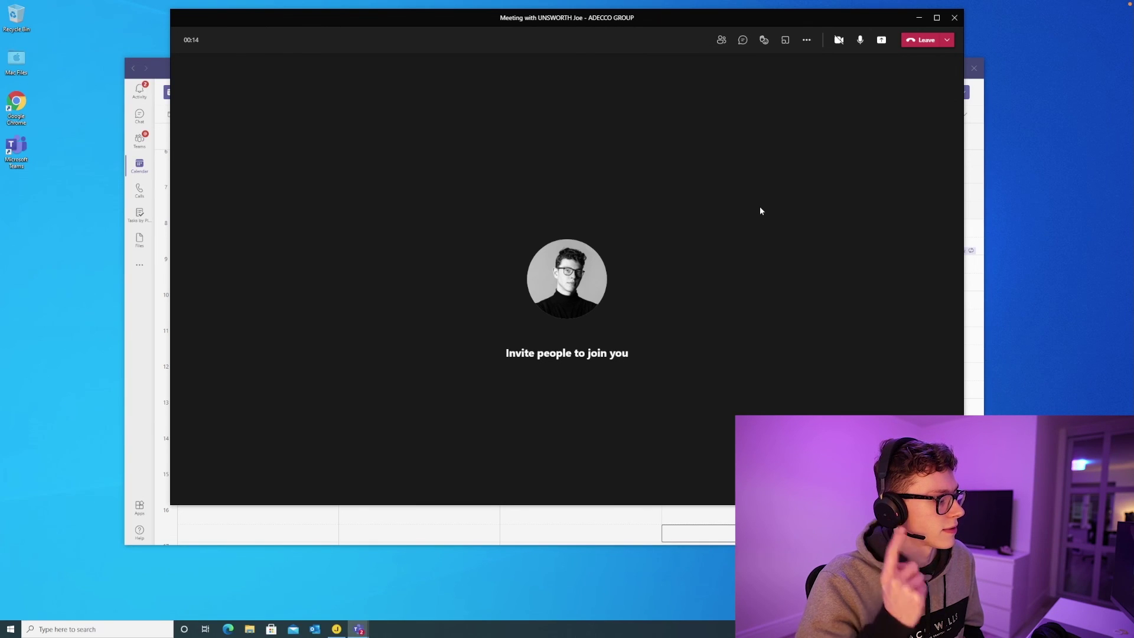
key(ctrl+shift+h)
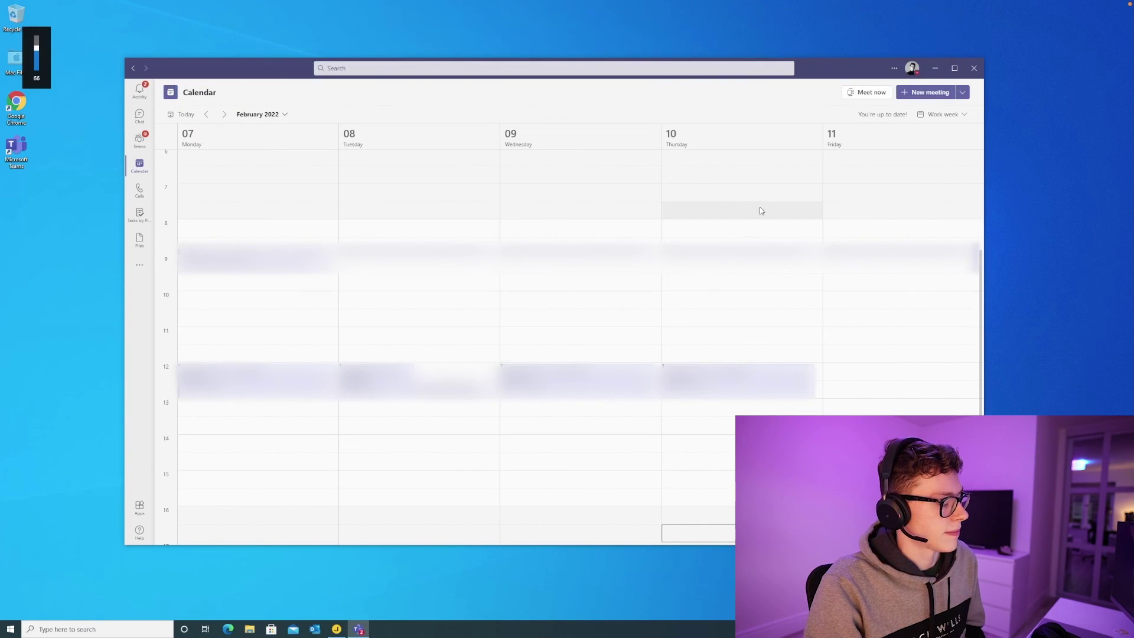